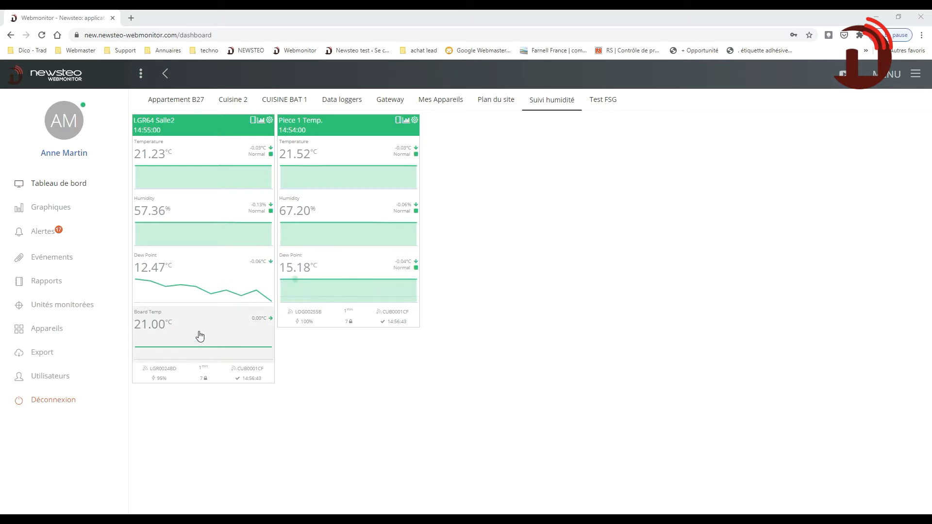
Create a new monitored unit and name it "Suivi Humidité".
mouse_move(177, 348)
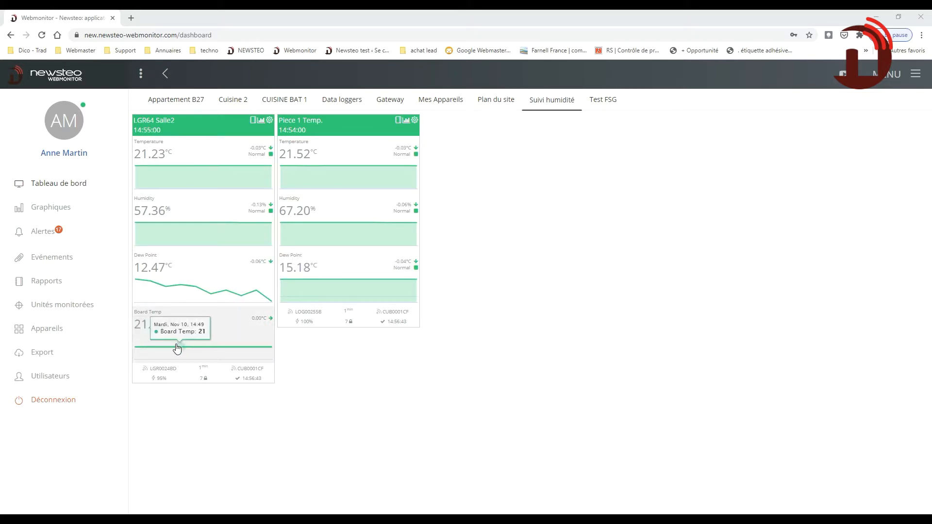
left_click(47, 307)
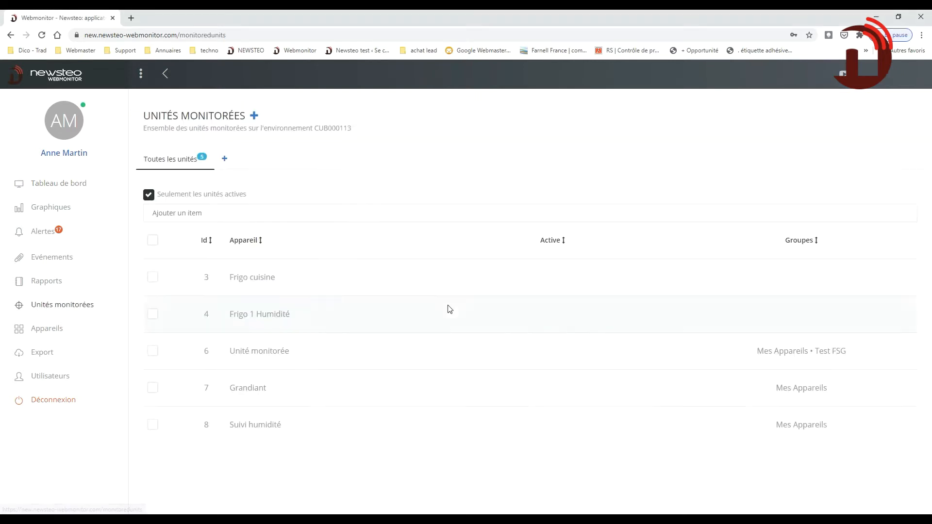
left_click(255, 117)
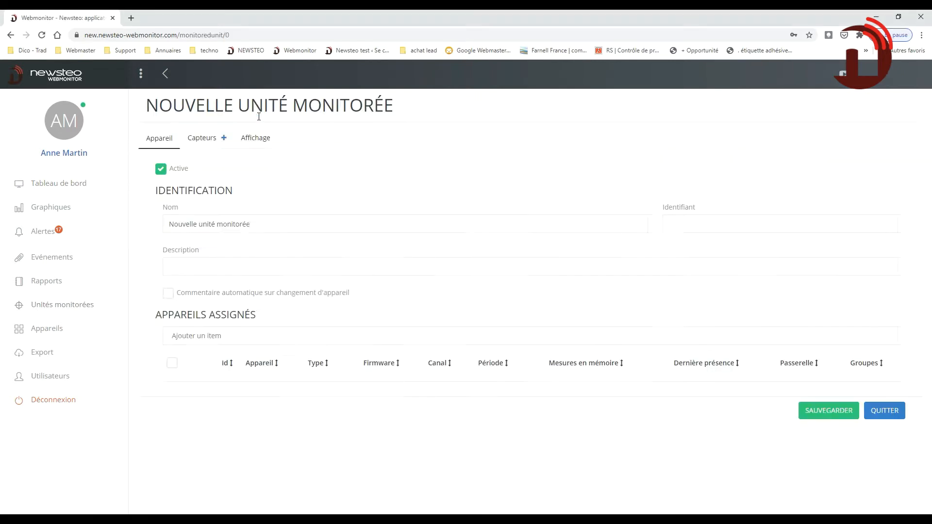
left_click_drag(265, 223, 152, 229)
type("Sui")
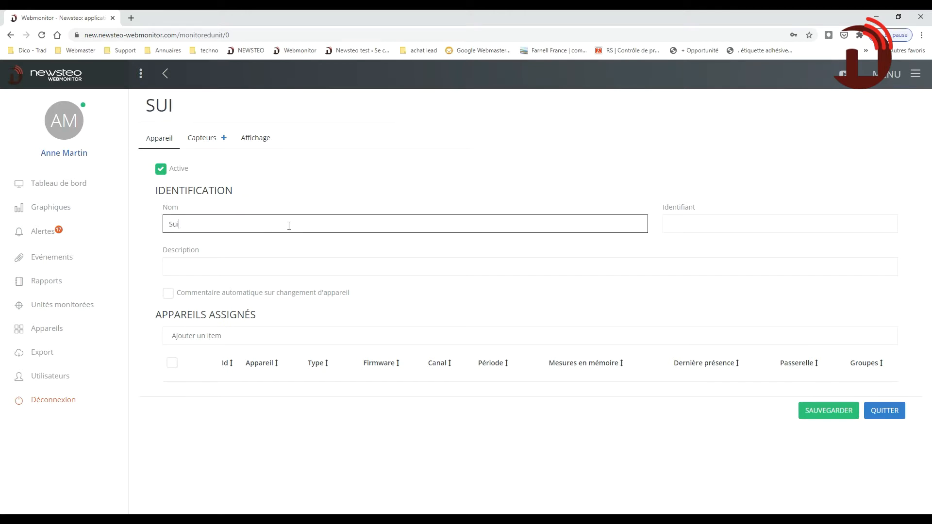
type("vi Humidité")
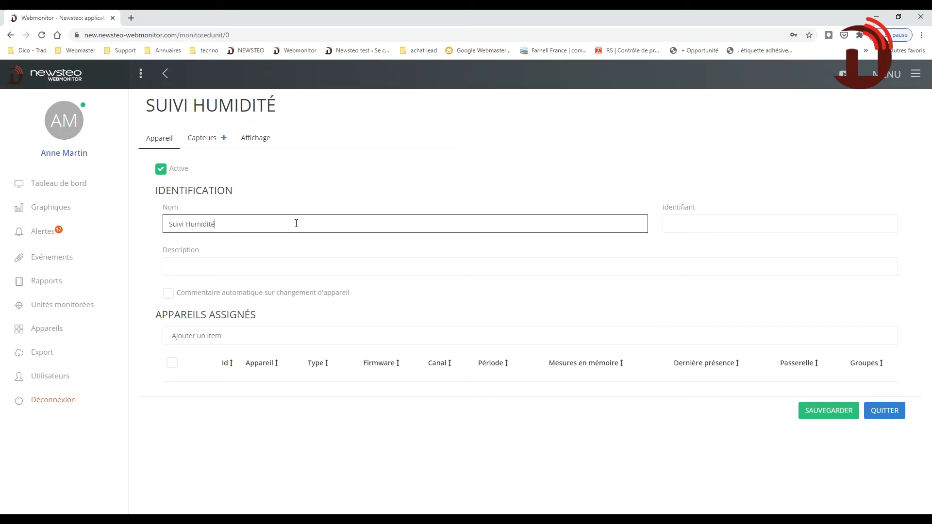
Set the unit's description to "Humidité", enable the automatic comment on device change, and save the unit.
left_click(287, 262)
type("M")
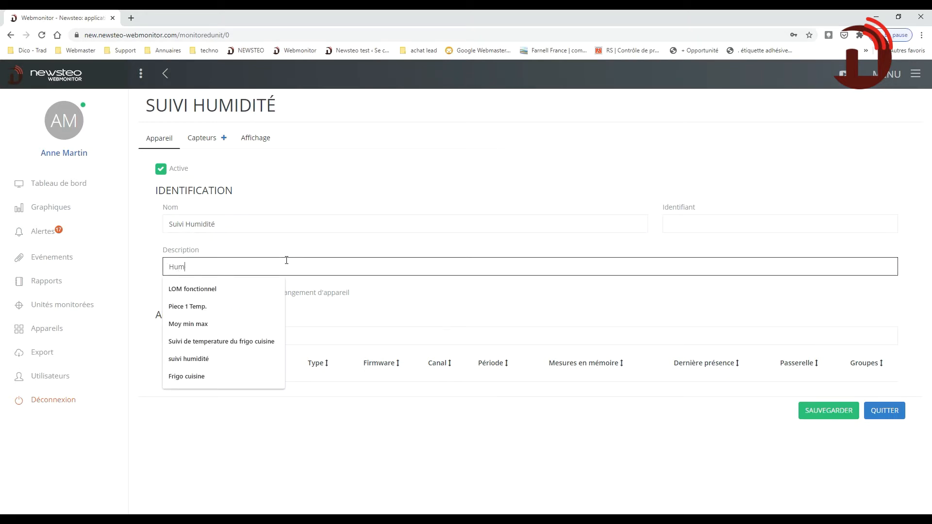
left_click(288, 253)
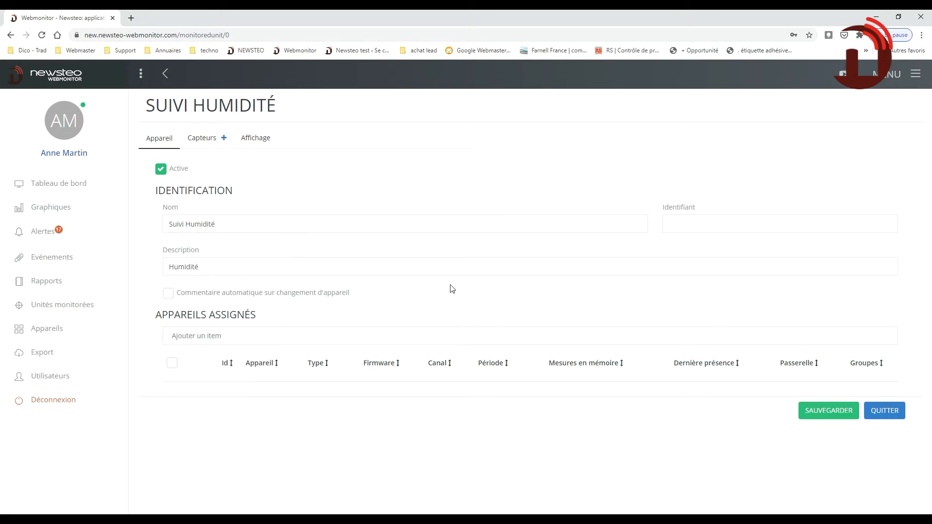
left_click(168, 295)
left_click(849, 411)
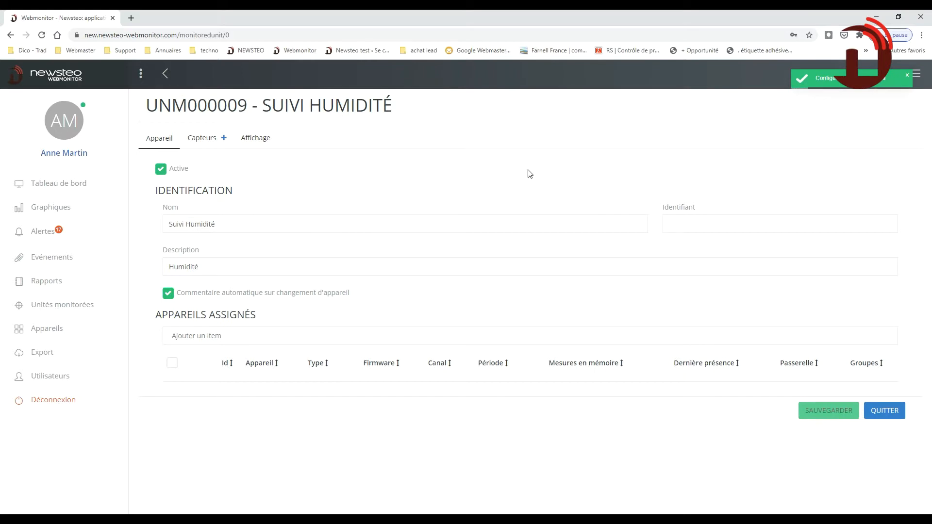
Add a device sensor to the unit and assign it the Humidity channel of LGR64 Salle2 from the "Suivi humidité" group.
left_click(203, 139)
left_click(224, 138)
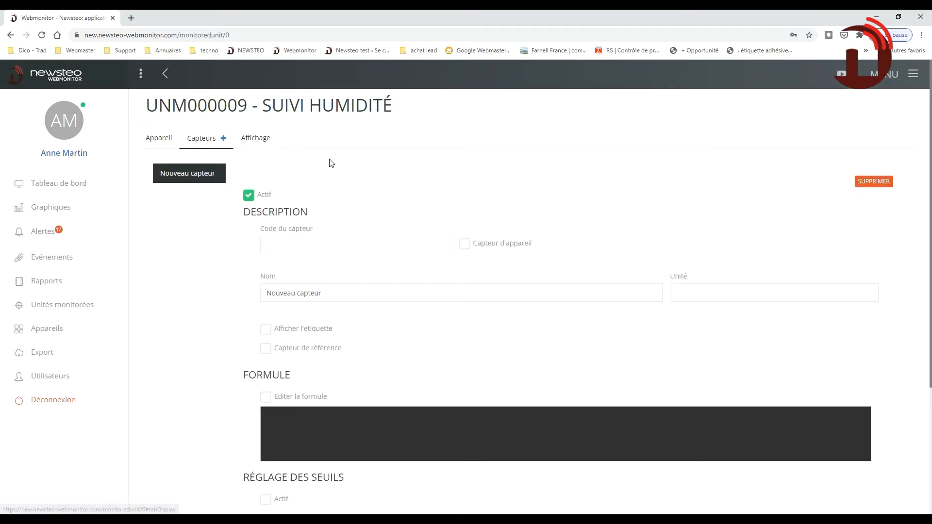
left_click(465, 244)
left_click(853, 272)
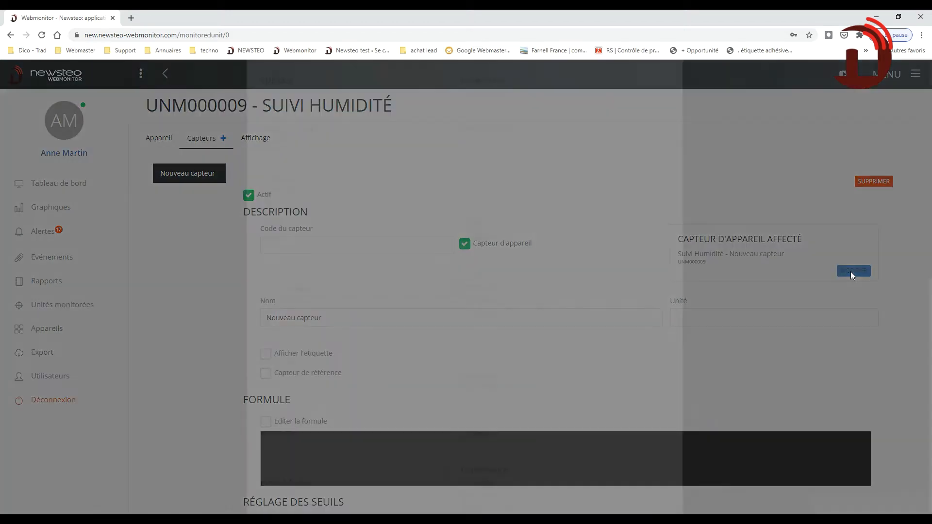
scroll(577, 304, "down", 3)
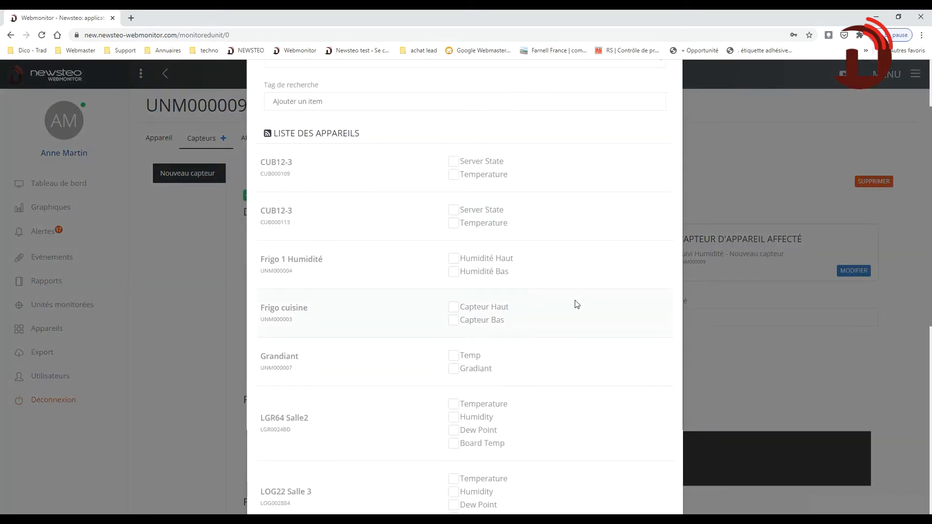
scroll(528, 255, "up", 2)
scroll(527, 255, "up", 1)
left_click(350, 156)
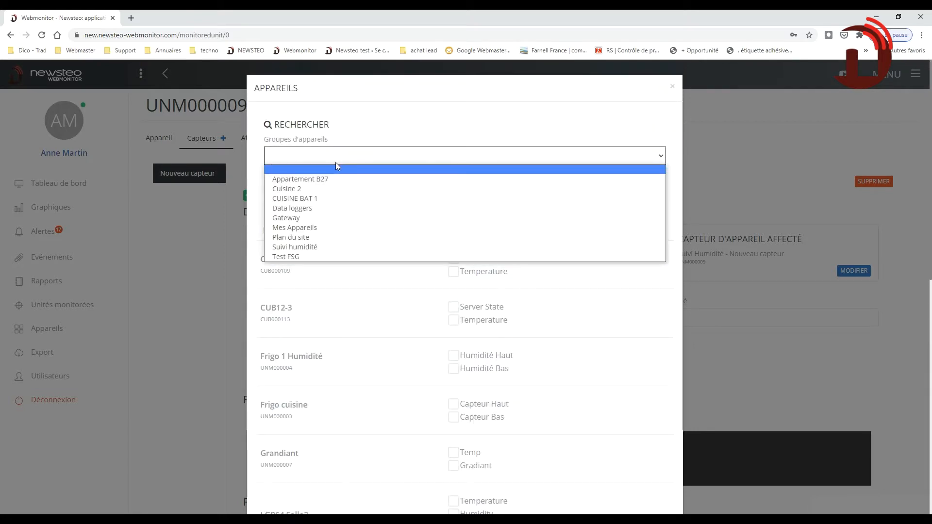
left_click(306, 247)
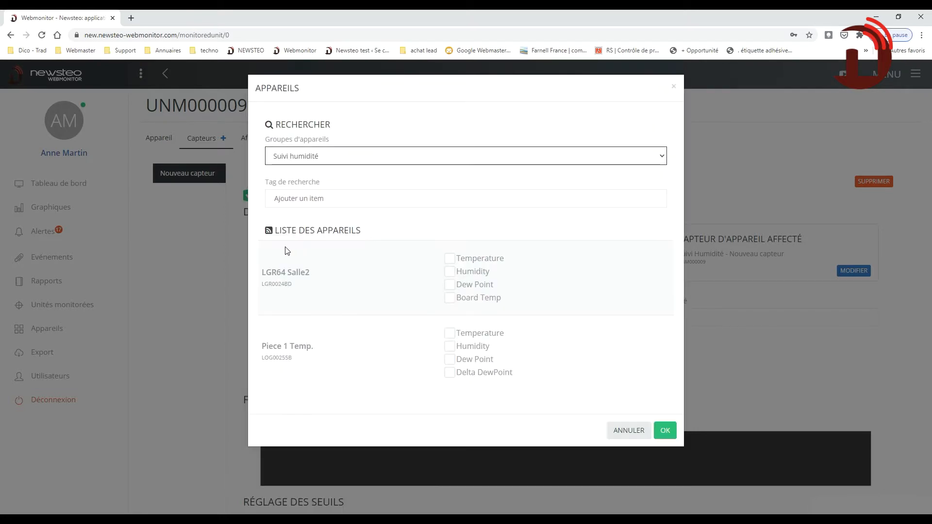
left_click(451, 273)
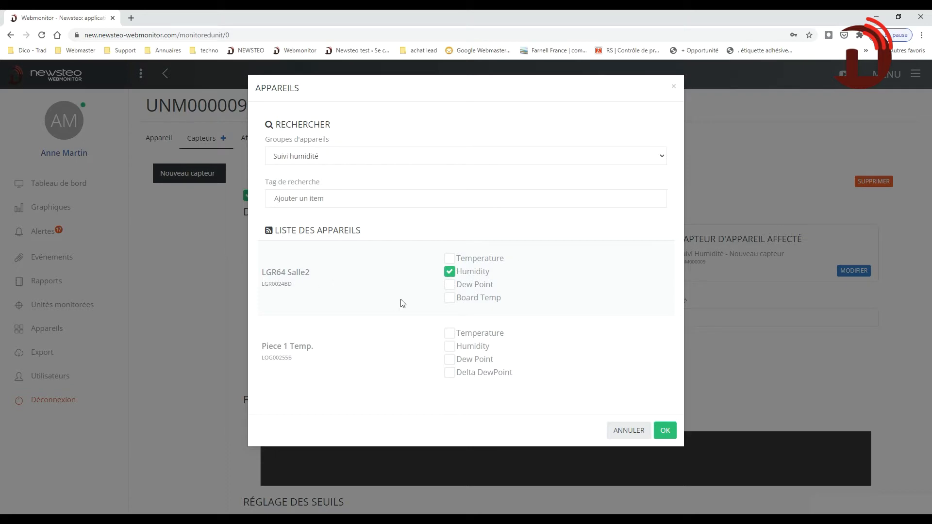
left_click(665, 430)
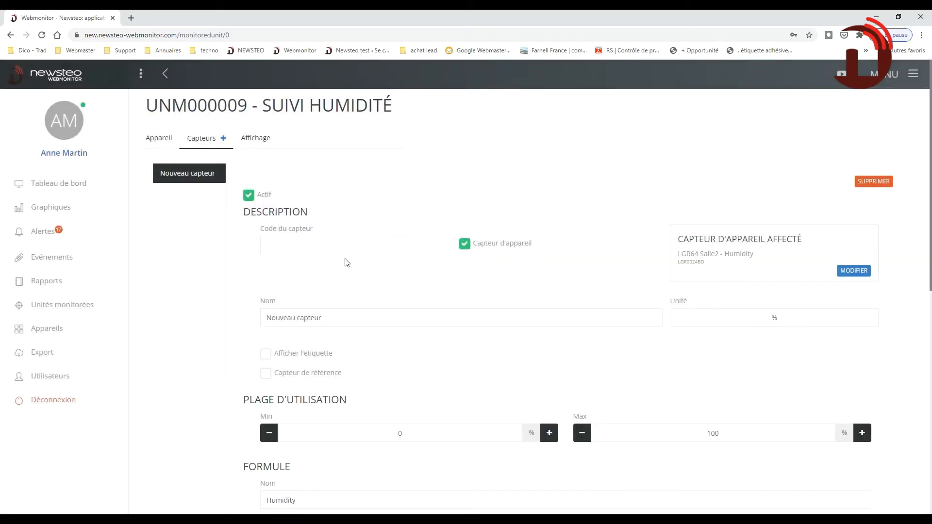
Give the new sensor code H1 and name "Humidité 1", and enable its label display and reference sensor options.
left_click(323, 245)
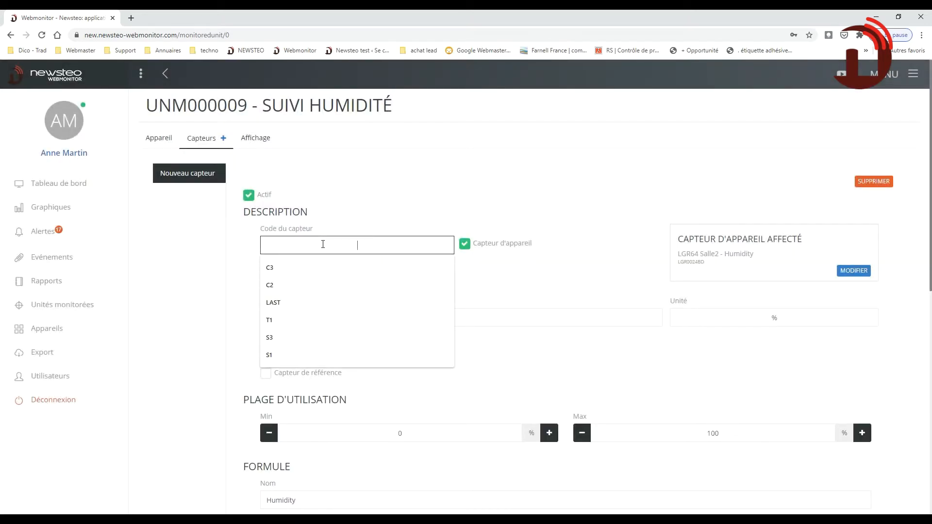
type("H1")
left_click(494, 190)
left_click_drag(366, 325, 252, 323)
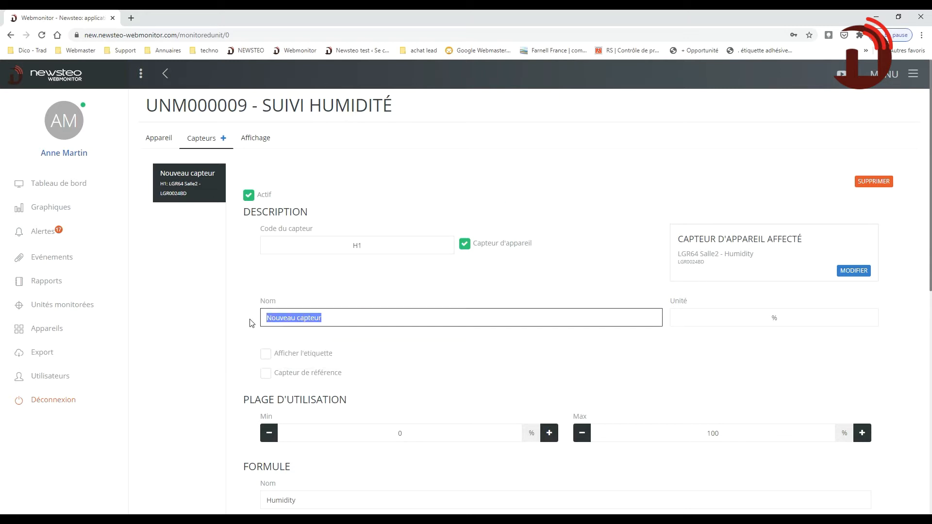
type("Humidité 1")
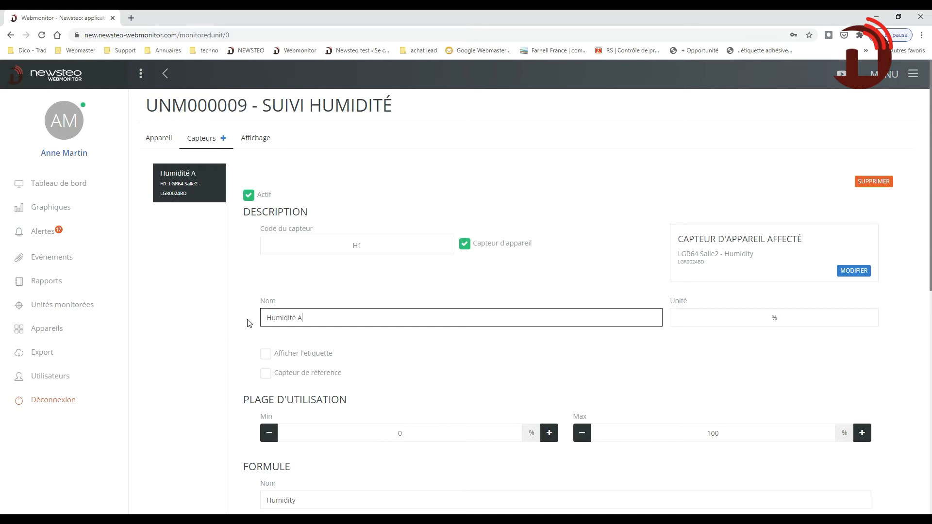
scroll(287, 343, "down", 1)
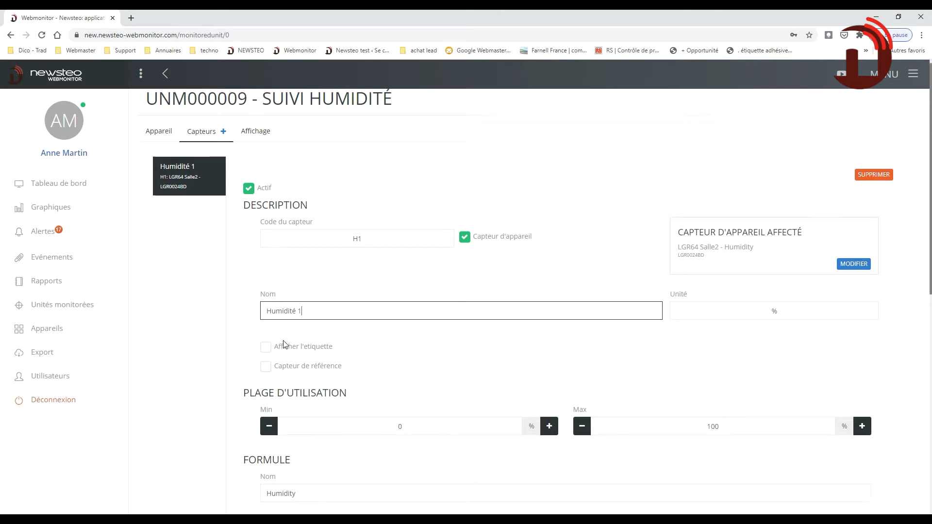
left_click(294, 308)
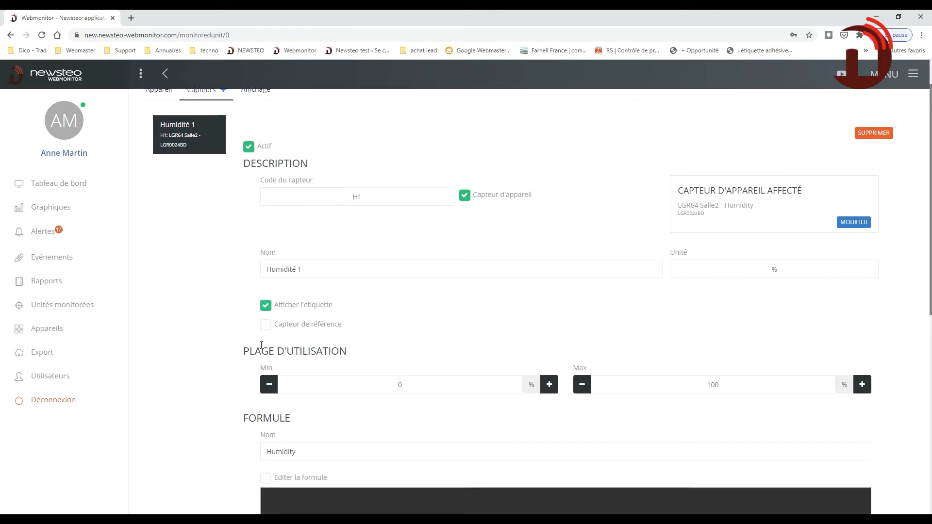
left_click(265, 326)
Deactivate the threshold settings of the Humidité 1 sensor and save the configuration.
scroll(627, 276, "down", 8)
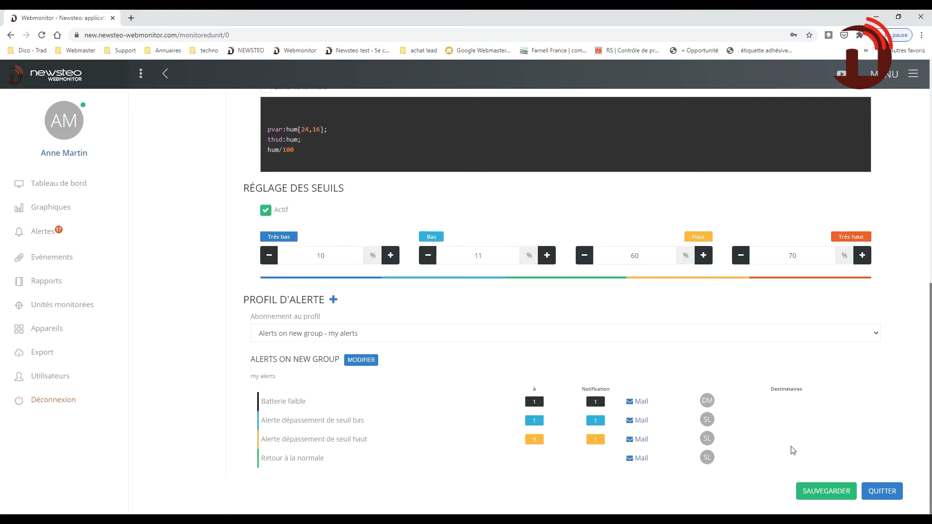
left_click(266, 212)
left_click(829, 488)
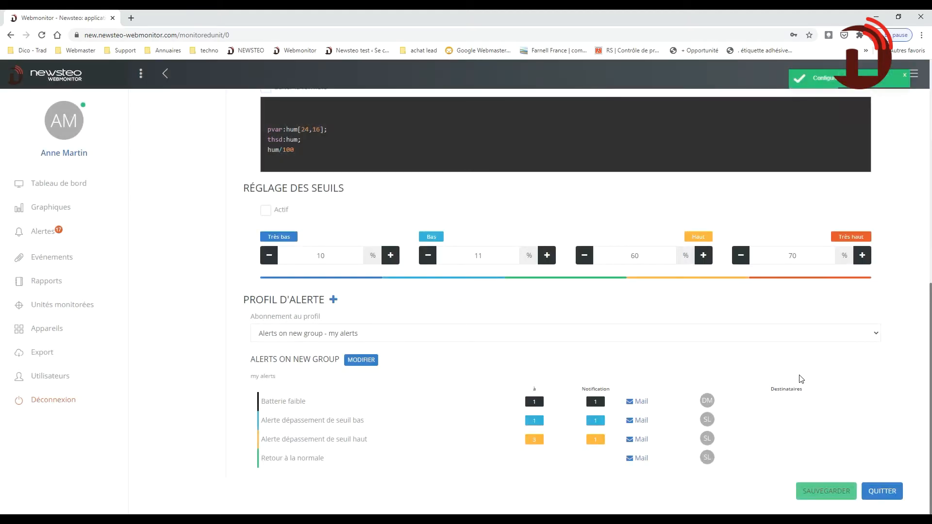
Add a second device sensor with code H2 and assign it the Humidity channel of Piece 1 Temp.
scroll(800, 376, "up", 10)
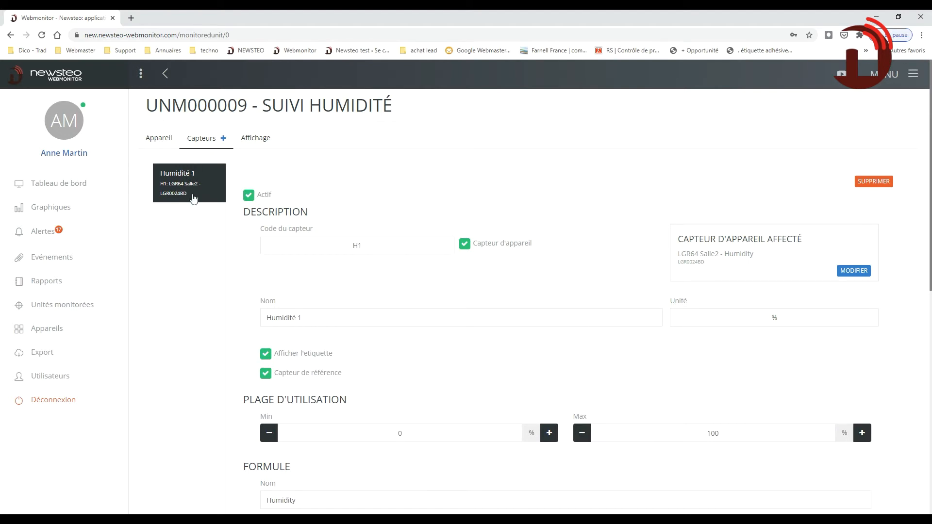
left_click(224, 138)
left_click(311, 245)
type("H2")
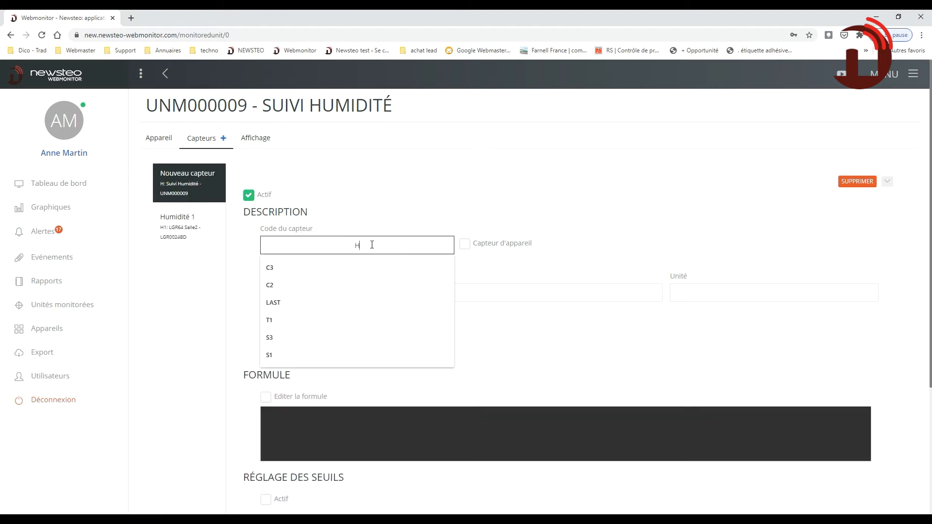
left_click(465, 244)
left_click(857, 271)
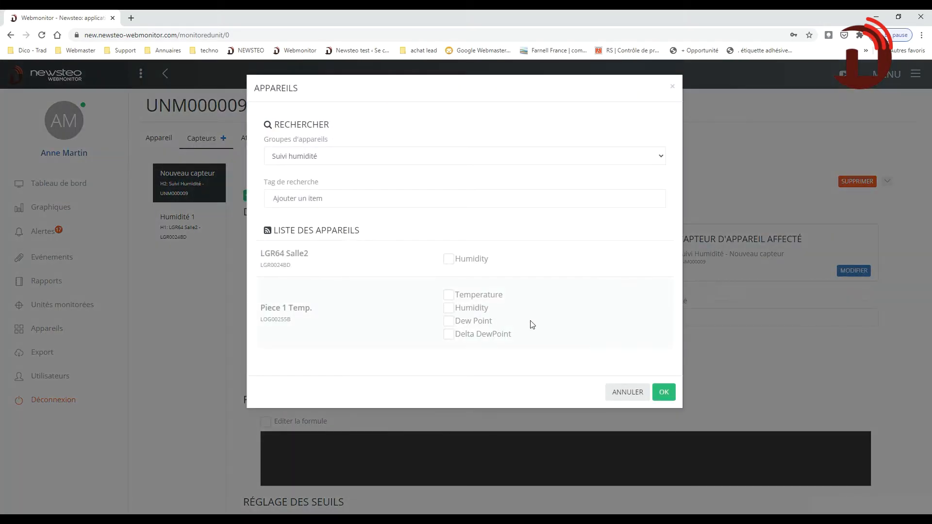
left_click(478, 308)
left_click(665, 394)
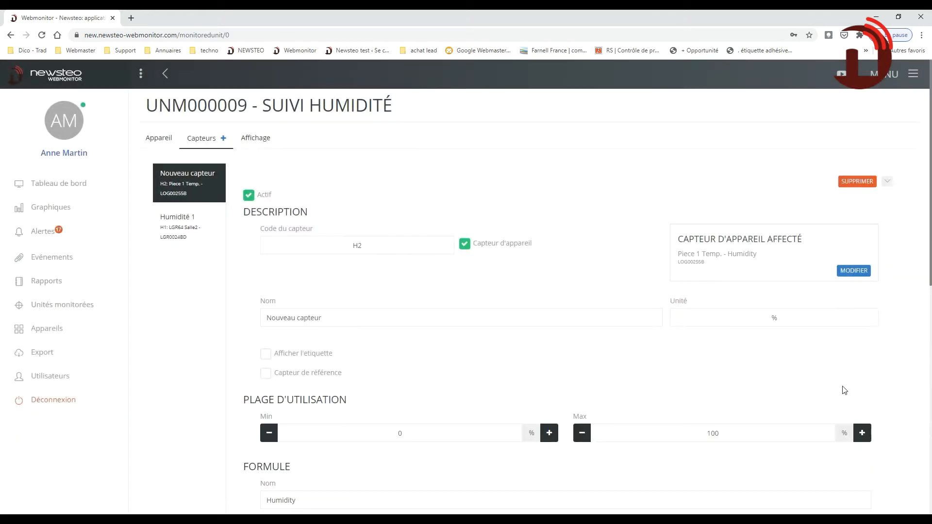
Name the H2 sensor "Humidité 2" and enable its label display and reference sensor options.
left_click(381, 318)
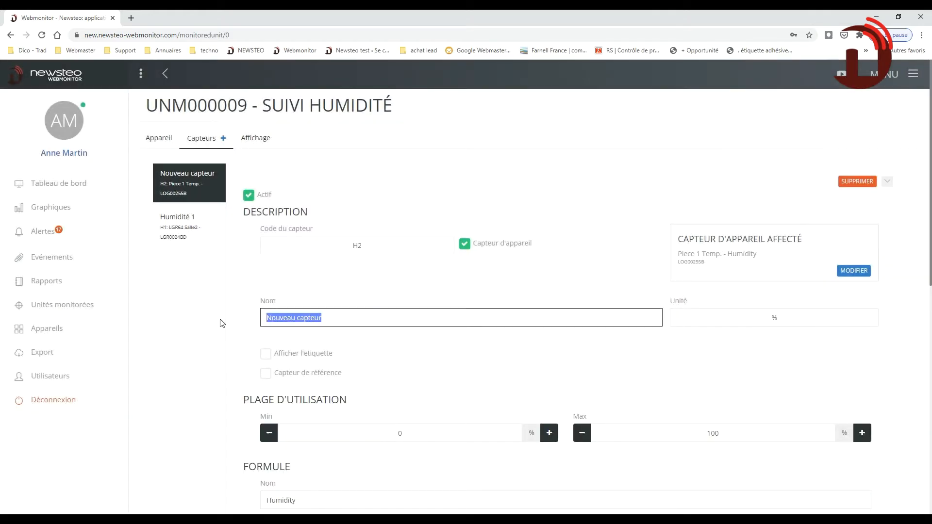
type("Humidité 2")
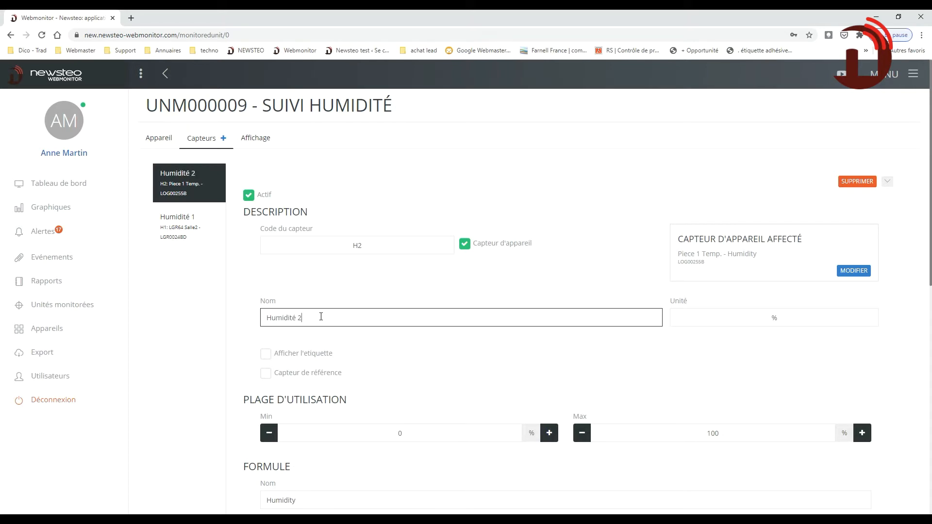
left_click(300, 357)
left_click(306, 373)
Deactivate the threshold settings of the Humidité 2 sensor and save the configuration.
scroll(531, 371, "down", 5)
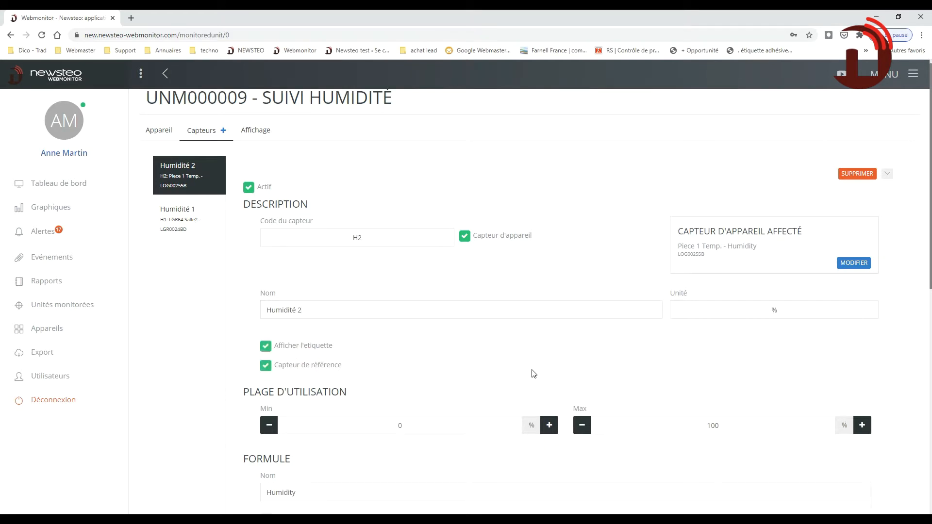
scroll(533, 372, "down", 3)
left_click(266, 280)
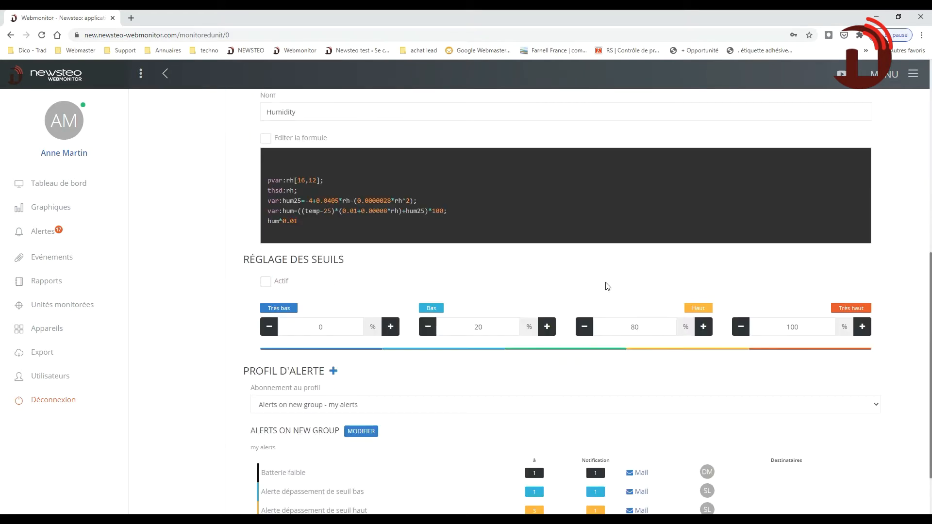
scroll(740, 437, "down", 2)
left_click(828, 492)
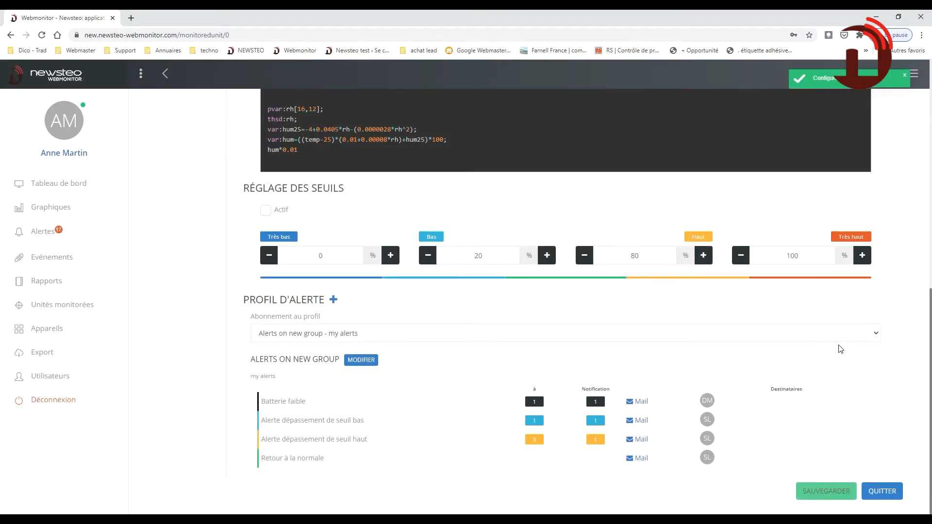
Move the Humidité 2 sensor below Humidité 1 in the sensor list and save the new order.
scroll(836, 343, "up", 10)
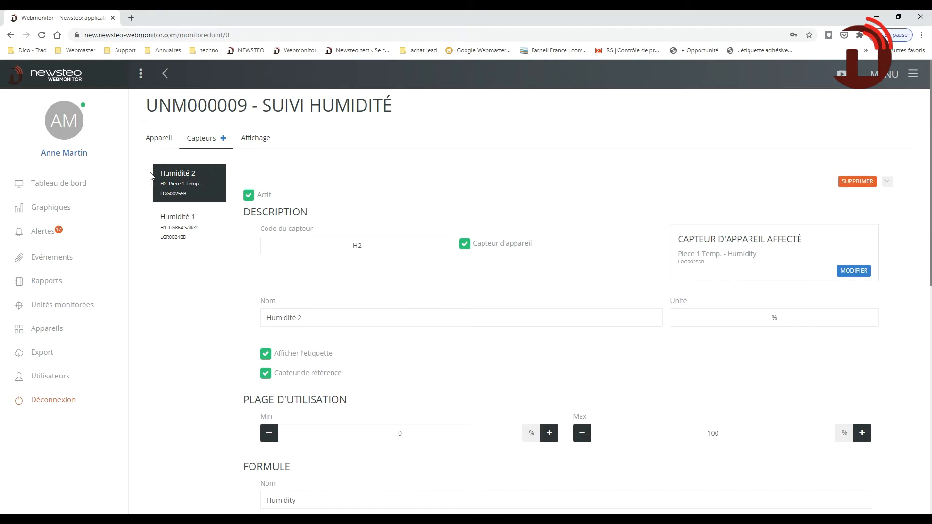
left_click(887, 182)
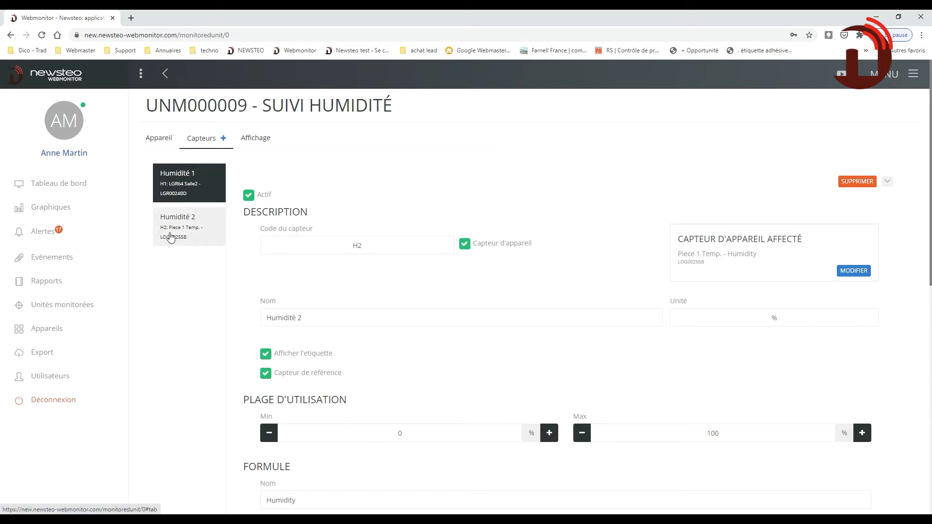
scroll(701, 269, "down", 10)
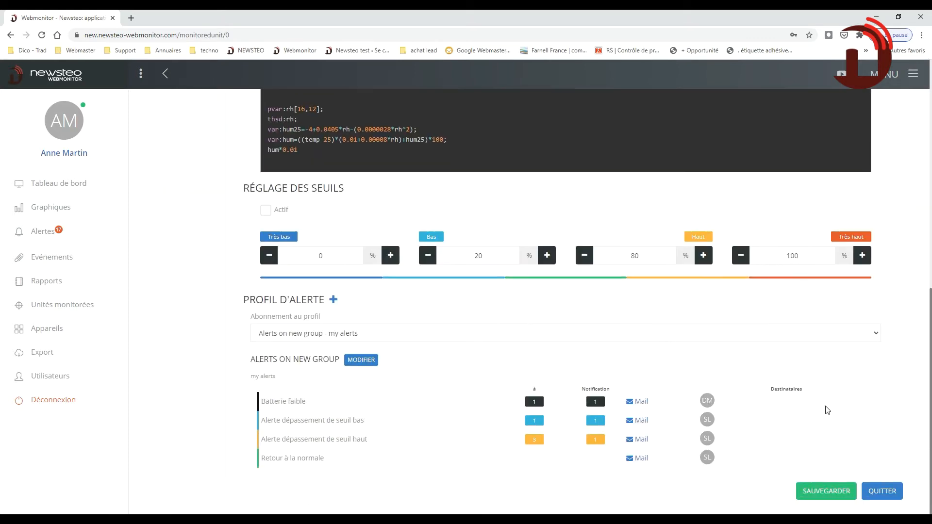
left_click(826, 494)
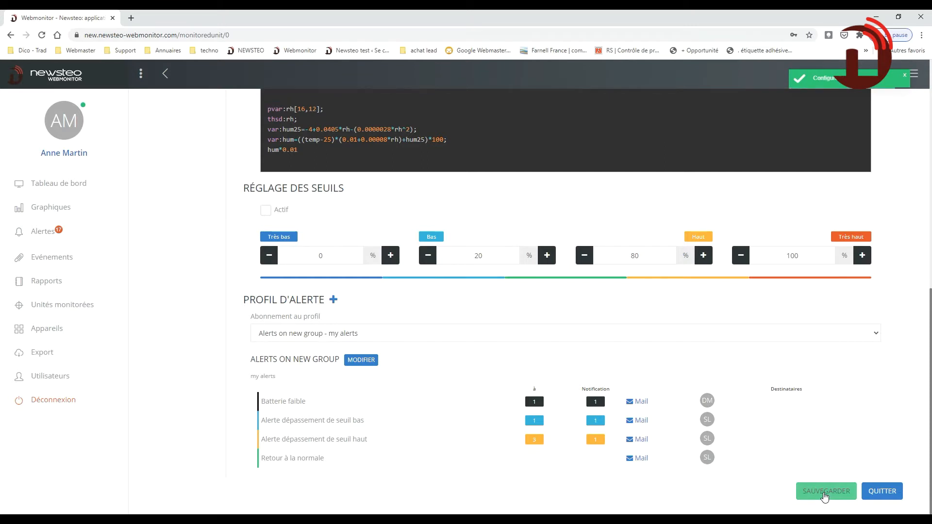
Add the new Suivi Humidité monitored unit with id 9 to the Suivi humidité group.
left_click(74, 308)
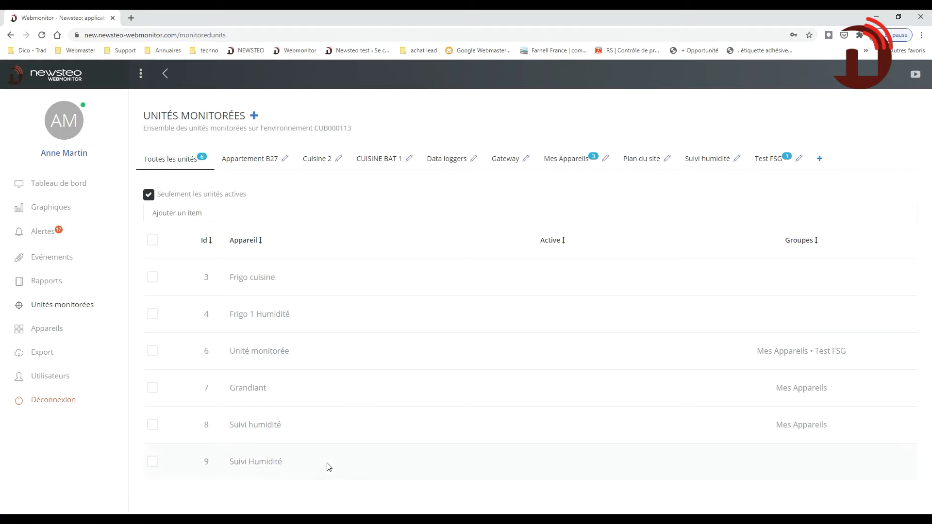
left_click(152, 461)
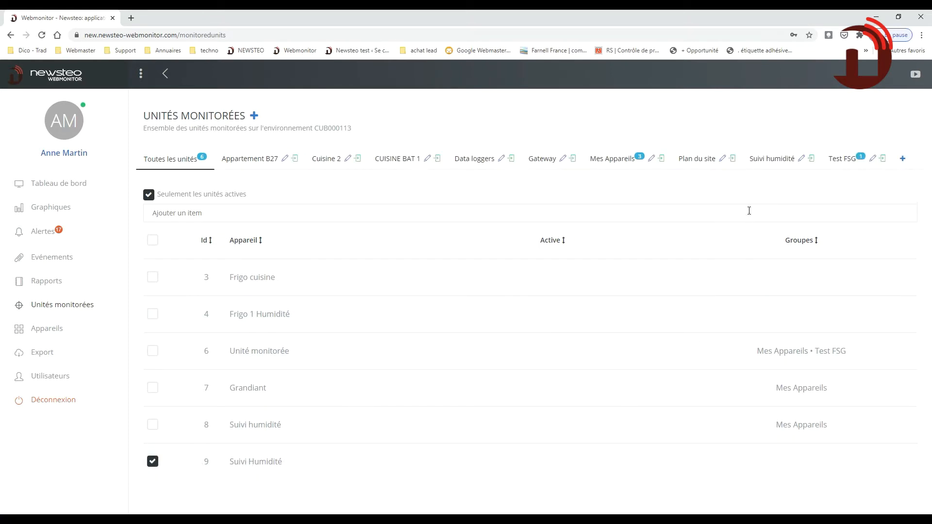
left_click(813, 160)
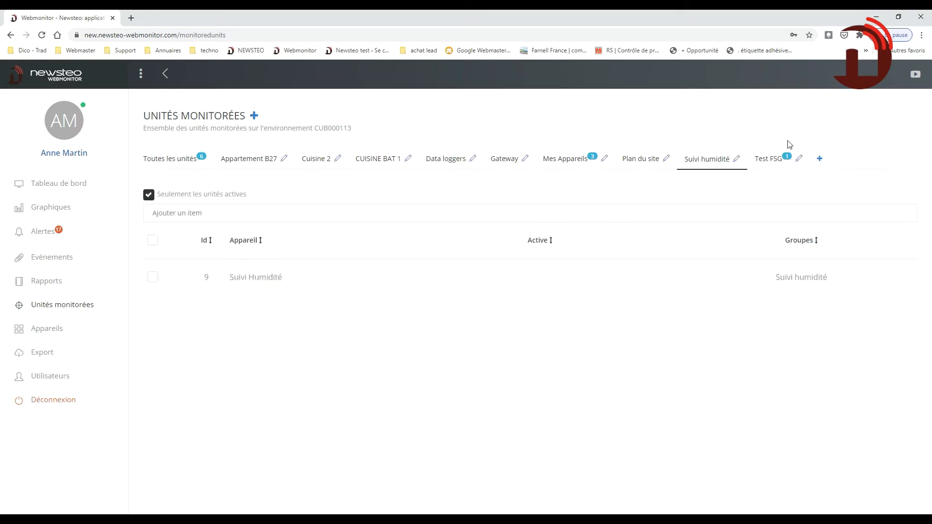
Arrange the dashboard widgets so LGR64 Salle2 sits directly beside Piece 1 Temp. and Suivi Humidité stands apart to their right.
left_click(72, 183)
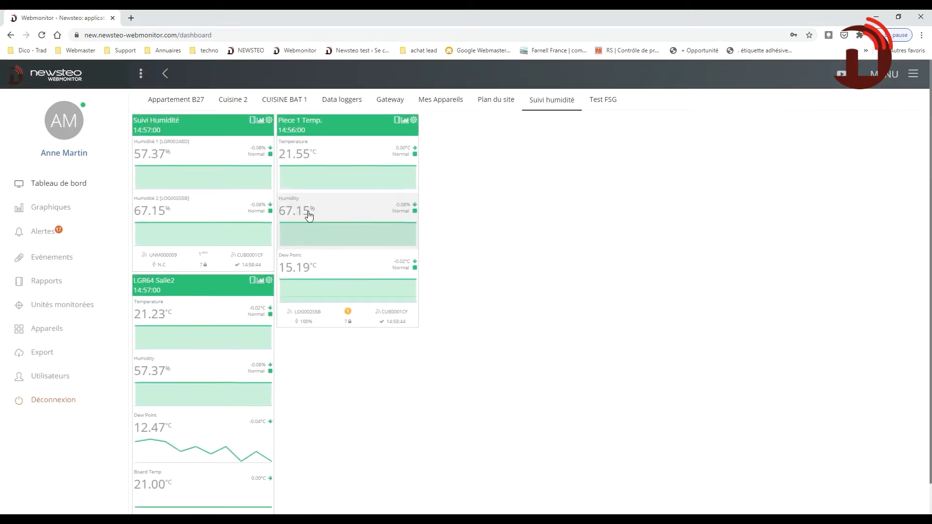
left_click_drag(186, 123, 655, 140)
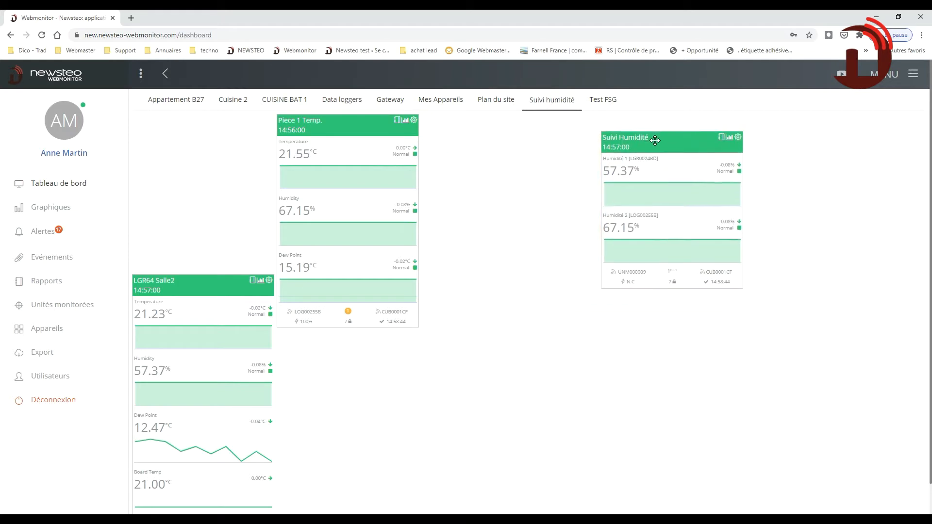
left_click_drag(220, 281, 224, 124)
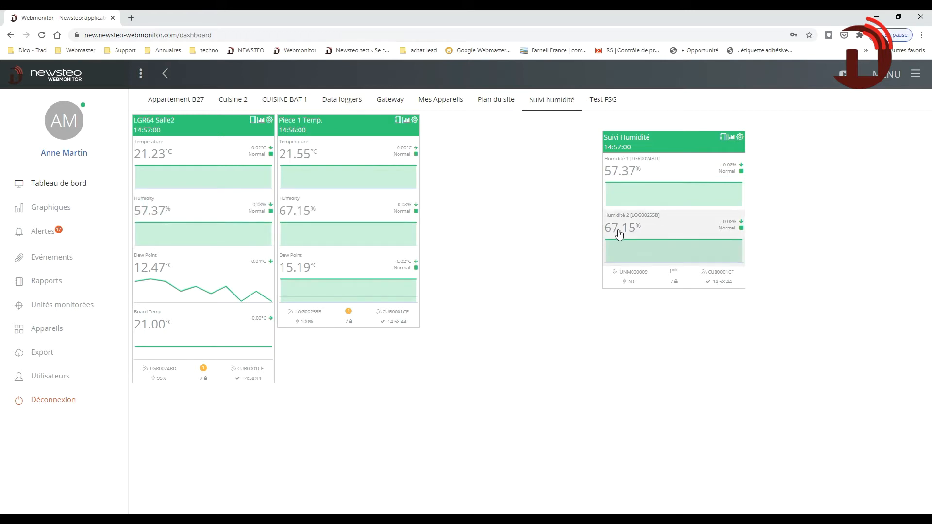
left_click_drag(673, 141, 465, 203)
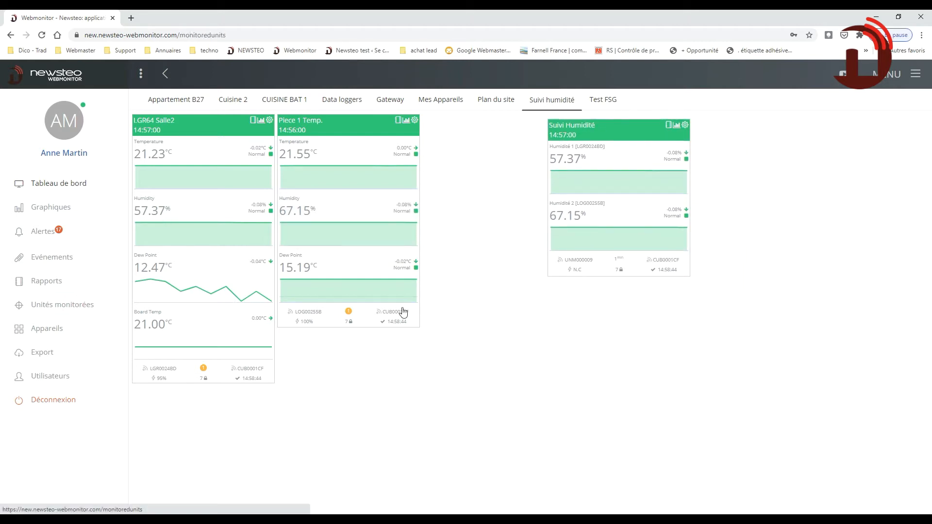
Add a new sensor with code AVG to the Suivi Humidité monitored unit.
left_click(62, 304)
left_click(340, 470)
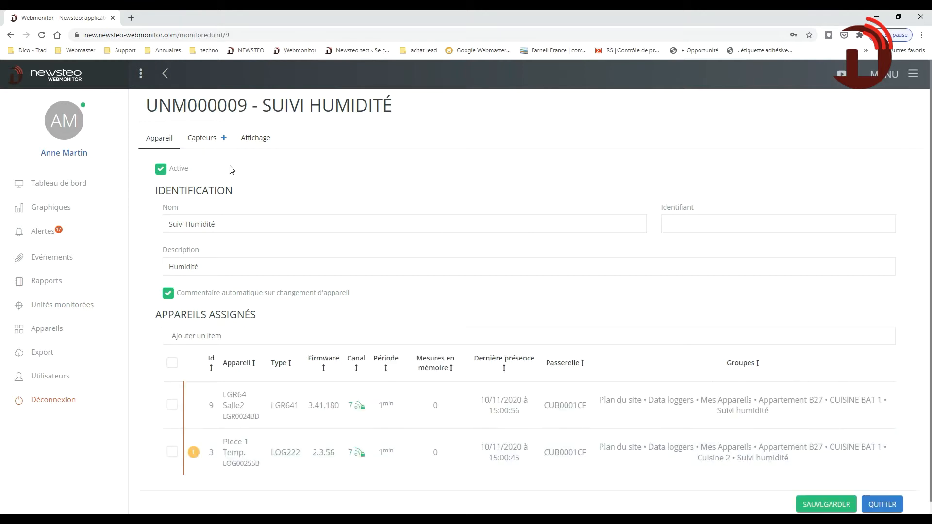
left_click(200, 139)
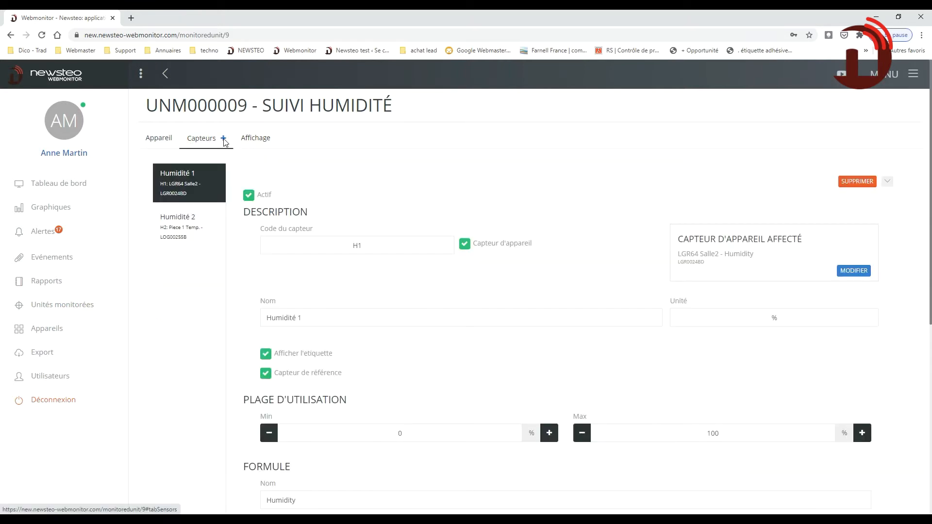
left_click(224, 139)
left_click(351, 244)
type("AVG")
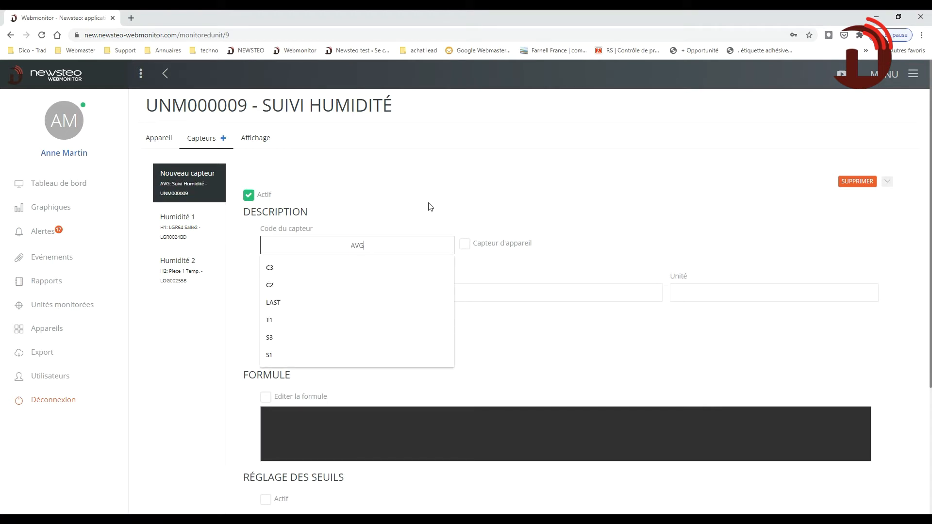
left_click(429, 203)
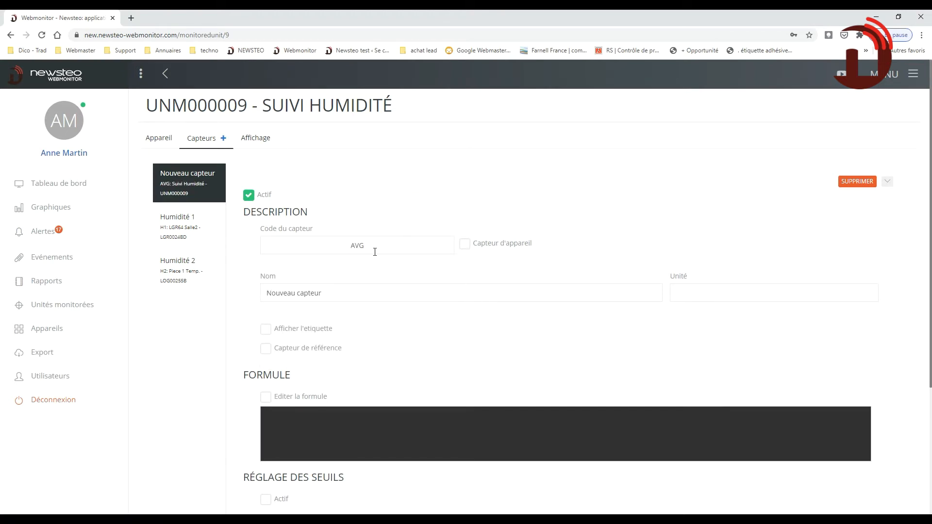
Name the AVG sensor "Moyenne humidité".
left_click_drag(339, 296, 242, 295)
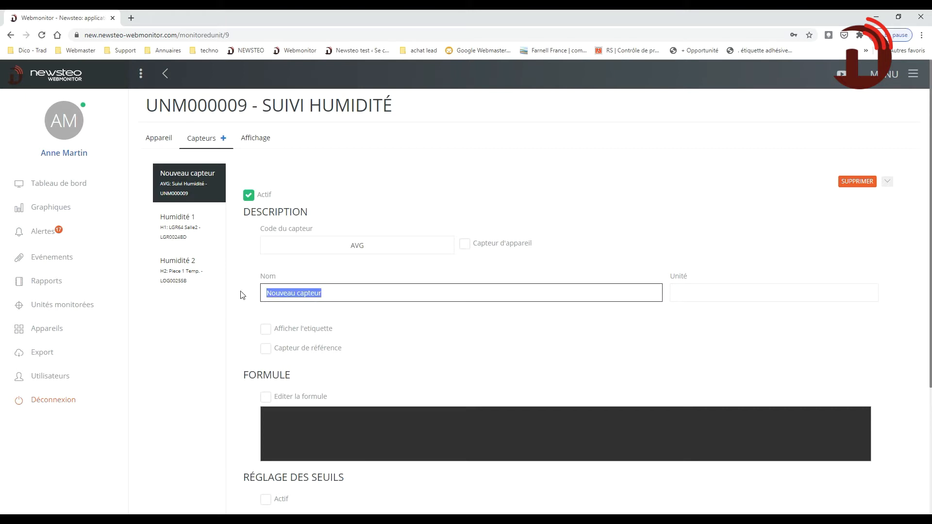
type("Moyenne ")
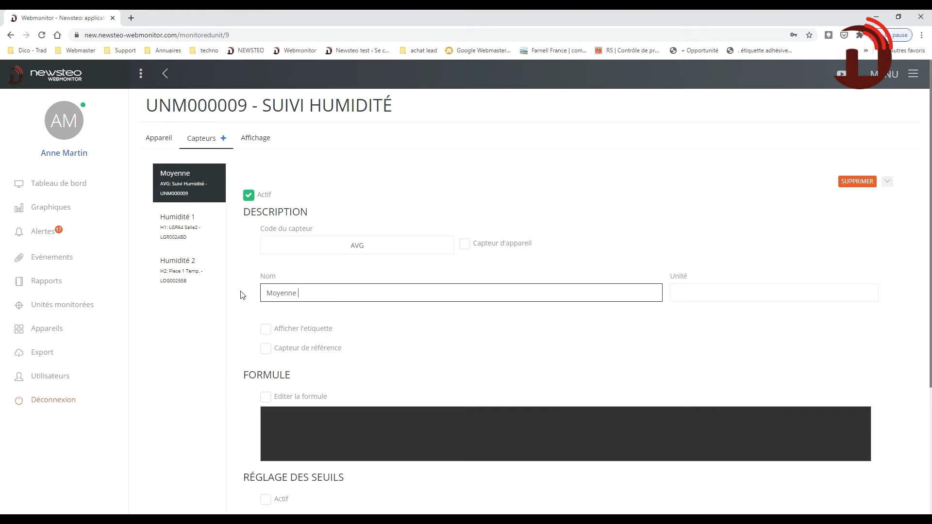
type("captumidité")
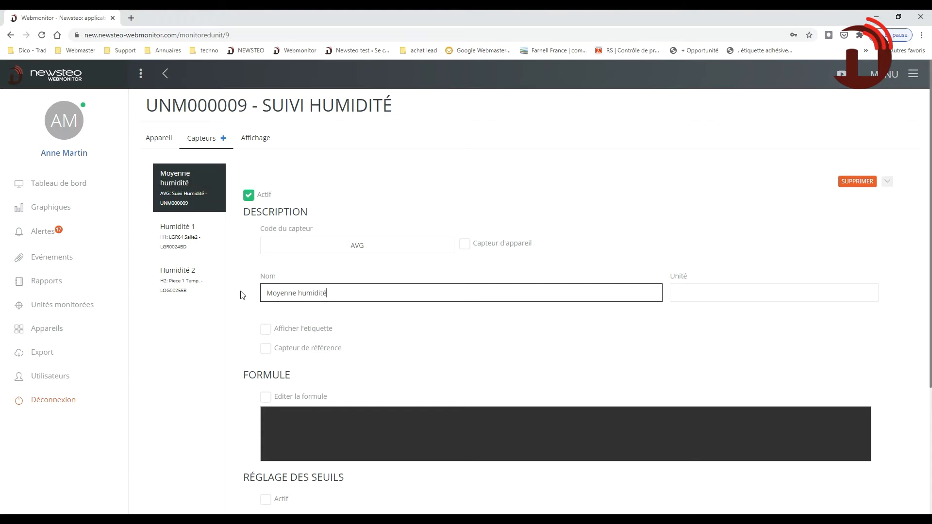
Set the formula of the Moyenne humidité sensor to avg(H1,H2), validate it and save the configuration.
scroll(451, 298, "down", 1)
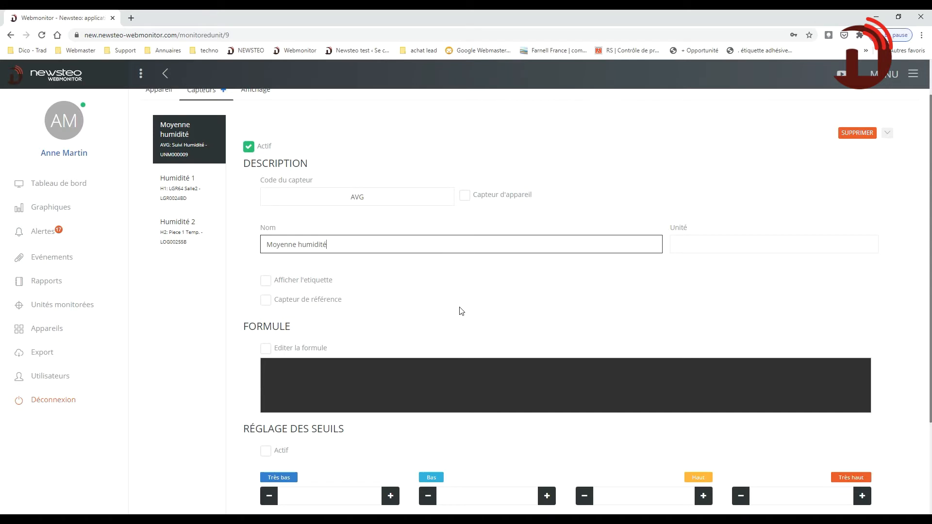
left_click(266, 349)
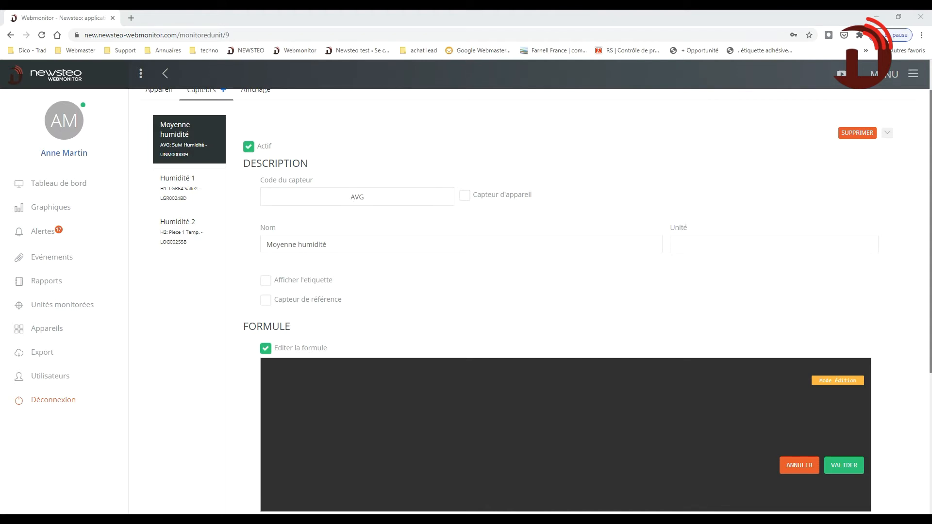
left_click(464, 412)
type("avg")
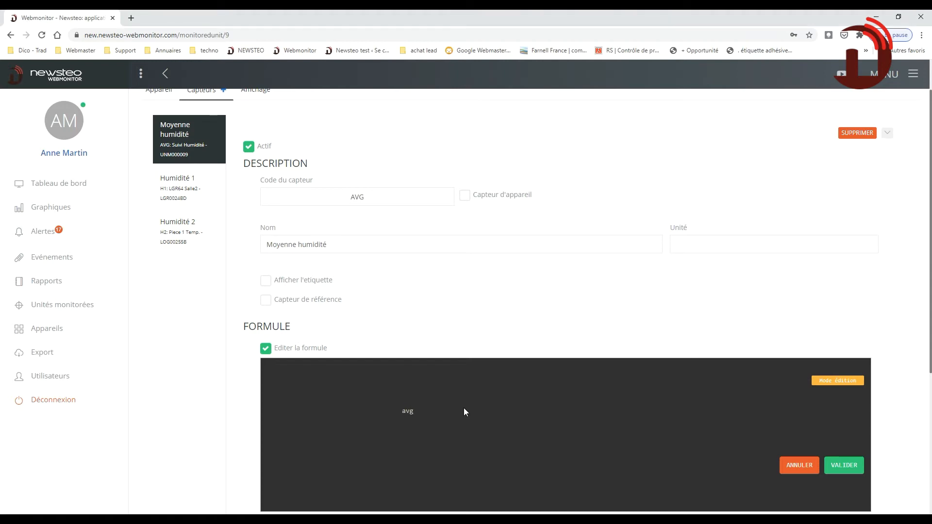
type("(H1,H2")
left_click(854, 469)
scroll(901, 378, "down", 3)
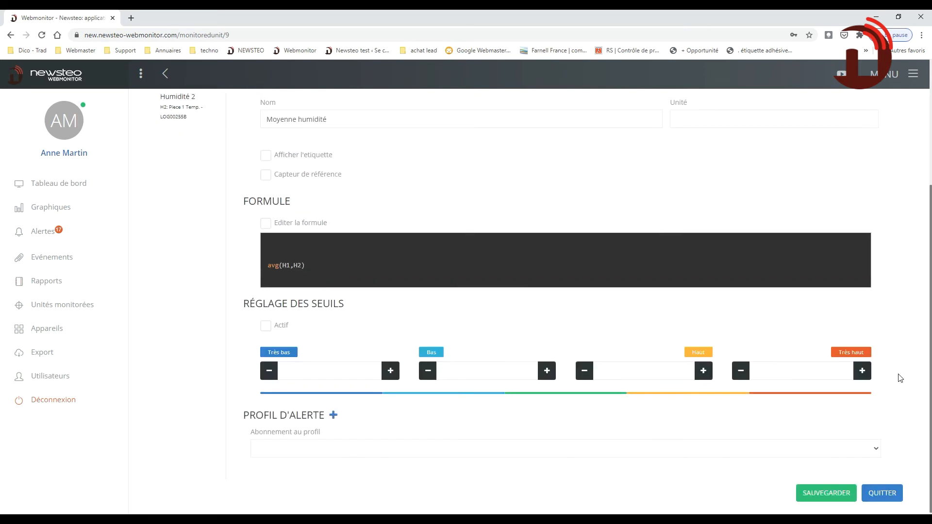
left_click(827, 494)
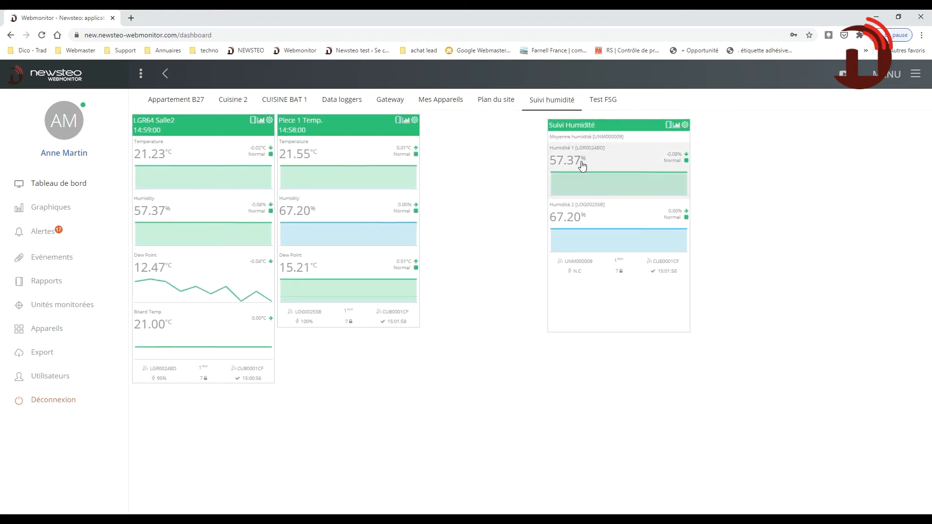
mouse_move(682, 176)
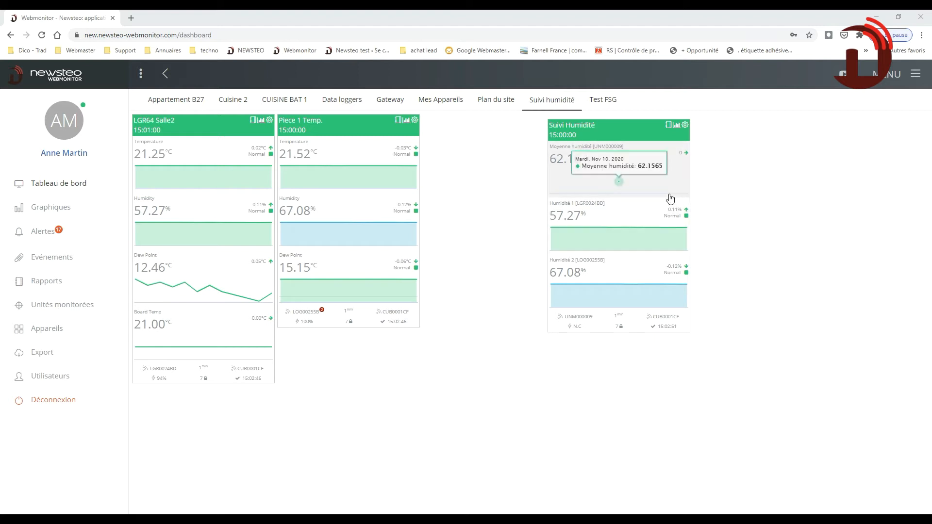
mouse_move(624, 187)
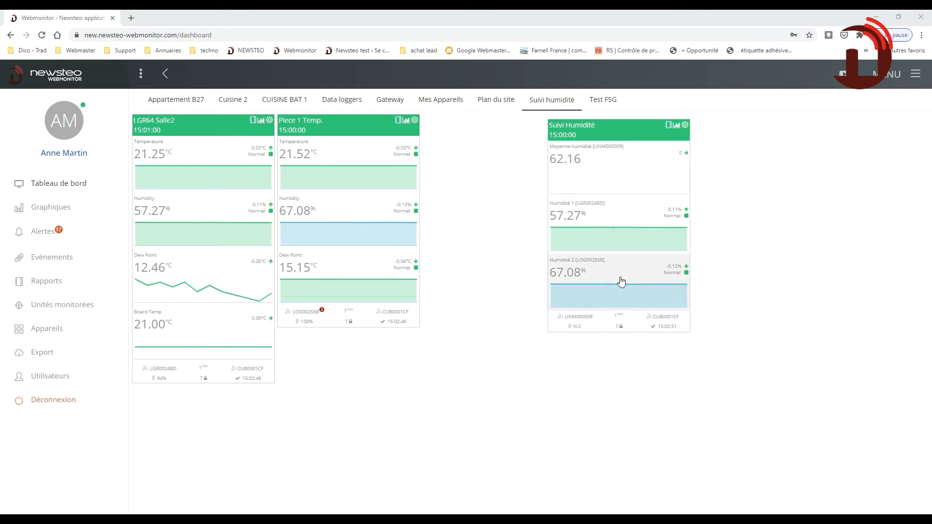
Reopen the sensor settings of the Suivi Humidité unit with id 9 and deactivate the Humidité 1 sensor.
left_click(62, 305)
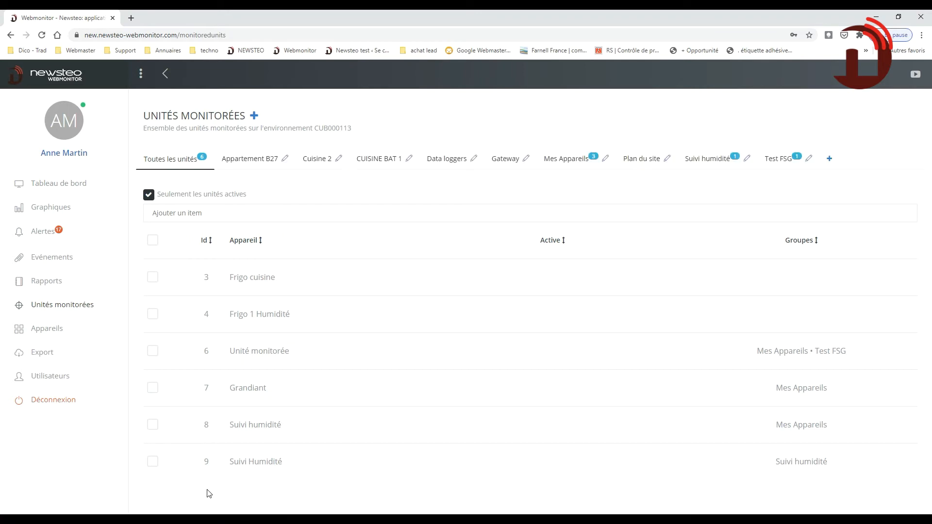
left_click(250, 459)
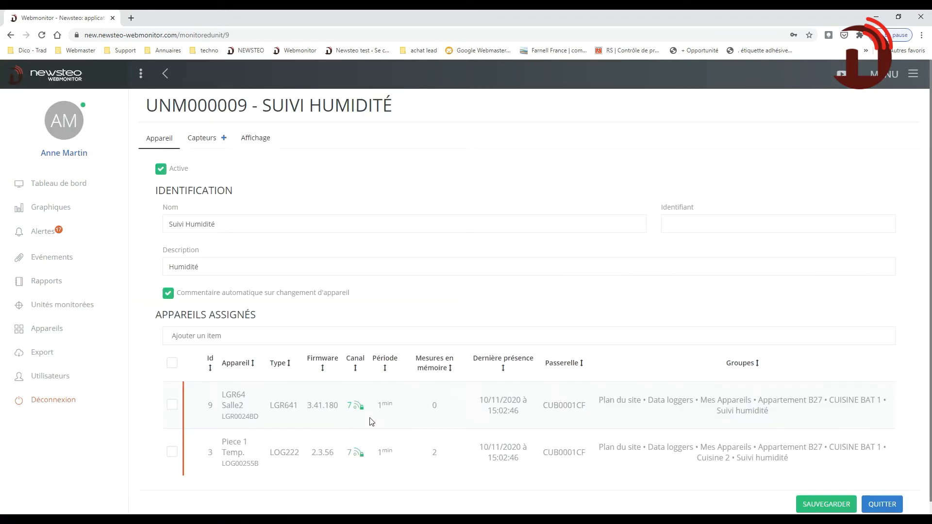
left_click(202, 138)
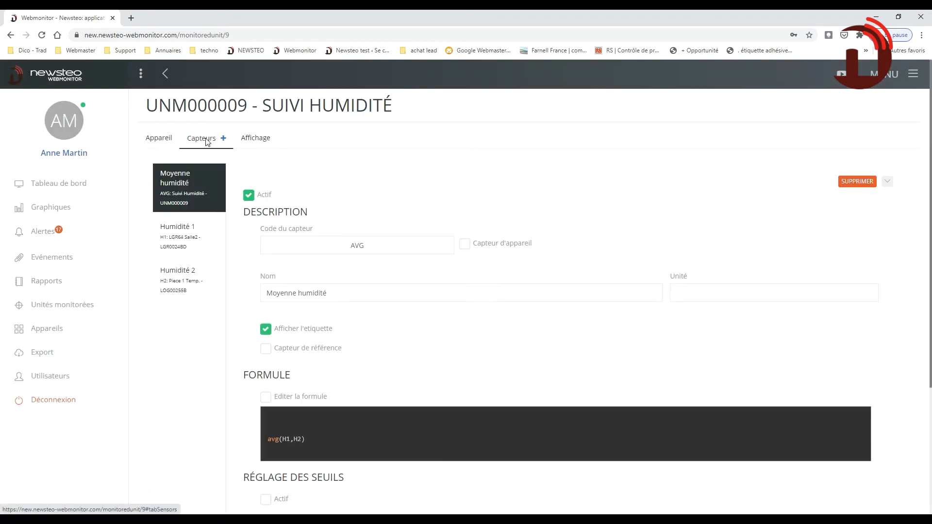
left_click(193, 236)
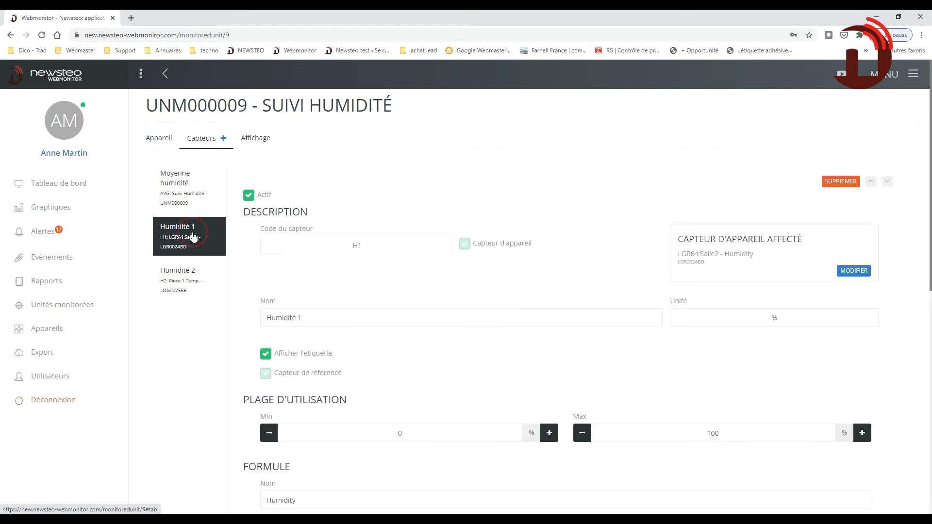
left_click(250, 197)
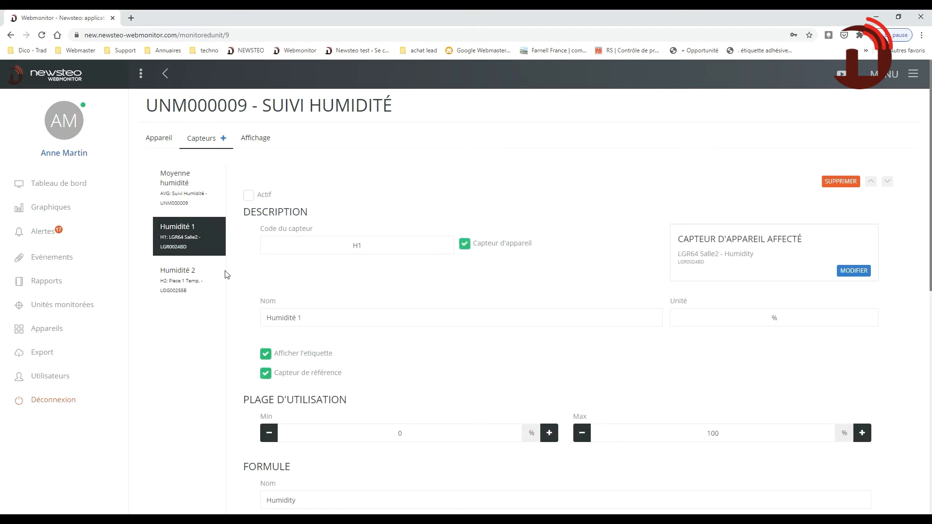
Deactivate the Humidité 2 sensor, save the configuration and return to the dashboard.
left_click(208, 285)
left_click(250, 196)
scroll(637, 233, "down", 4)
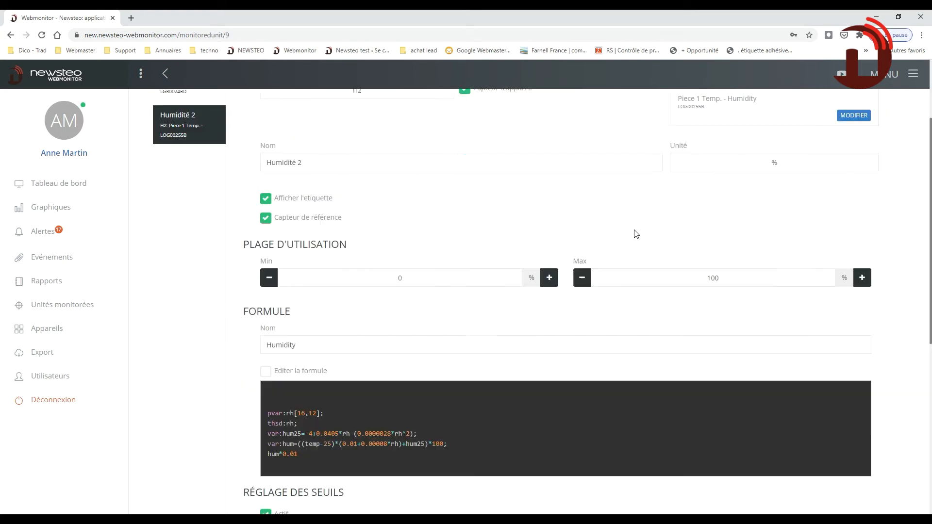
scroll(864, 392, "down", 5)
left_click(824, 490)
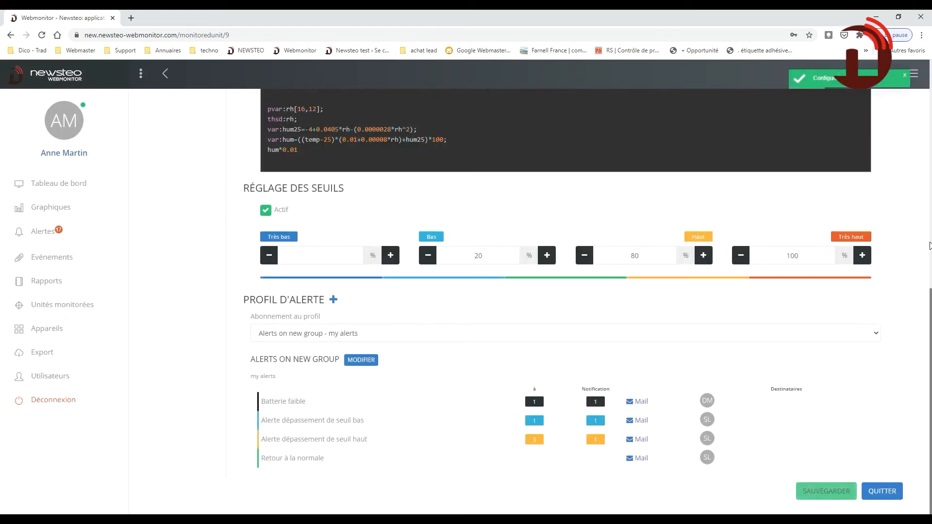
scroll(930, 245, "up", 9)
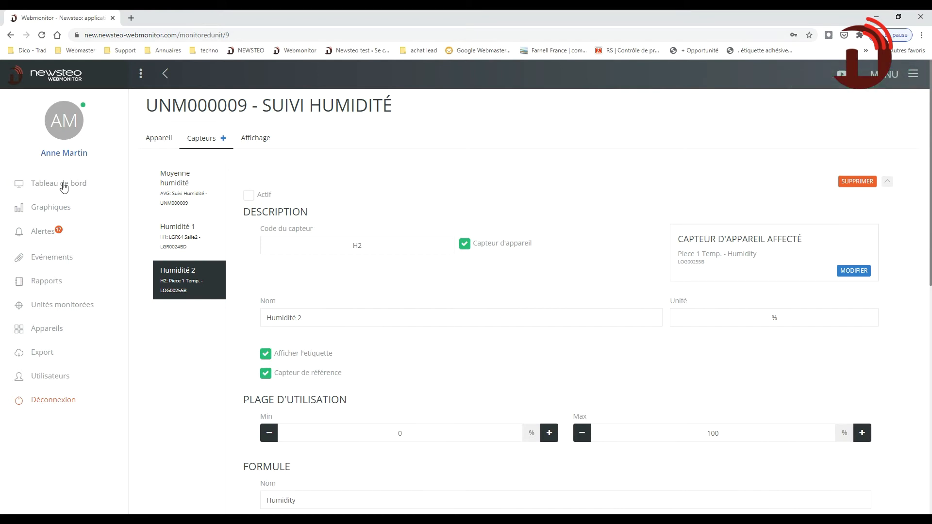
left_click(64, 187)
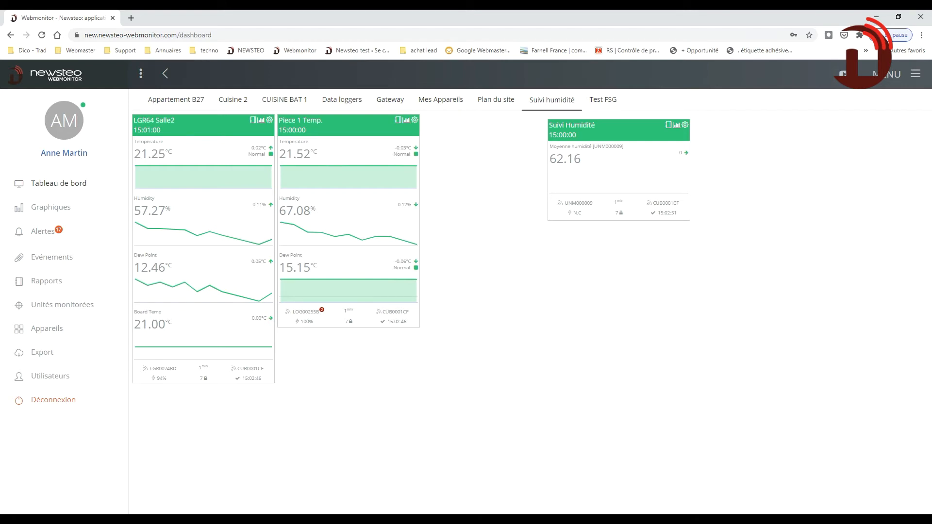
Switch to the Webmonitor monitored units document in Word and examine its table of formula types and examples.
left_click_drag(0, 22, 484, 98)
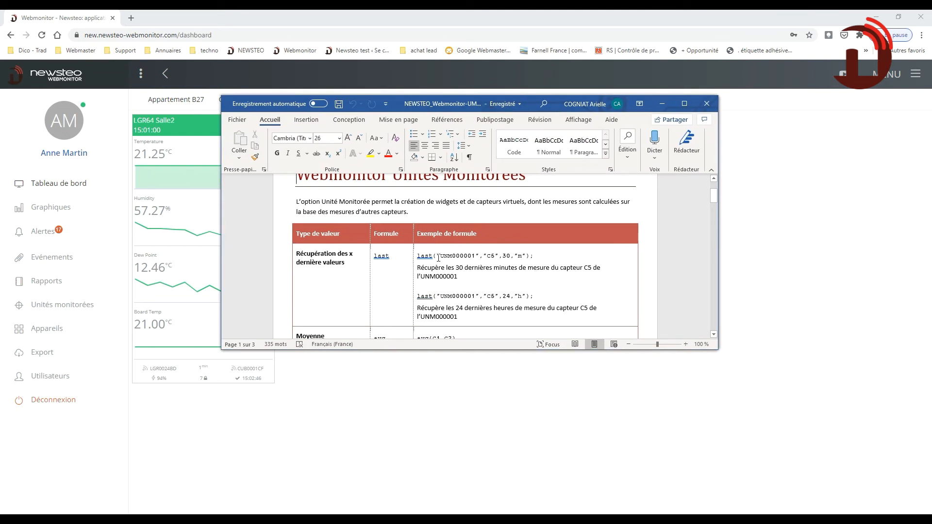
scroll(564, 271, "down", 6)
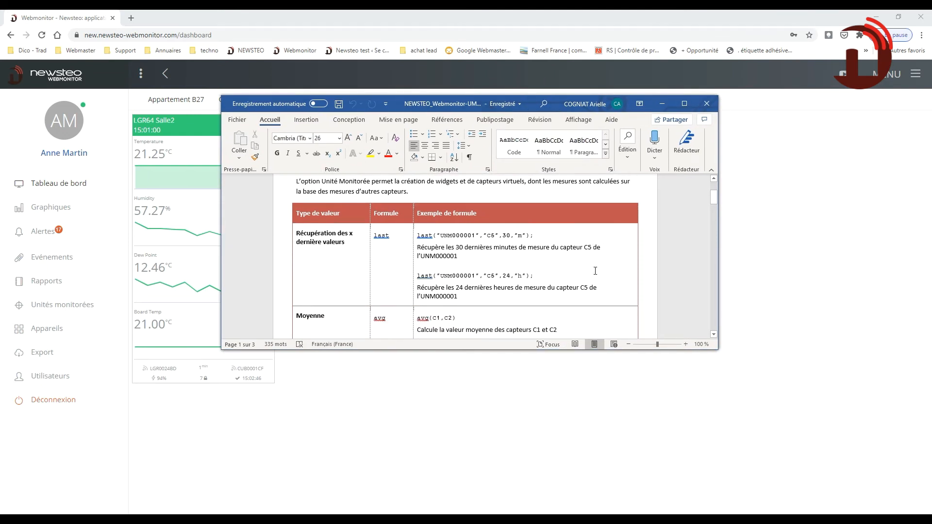
scroll(310, 206, "down", 3)
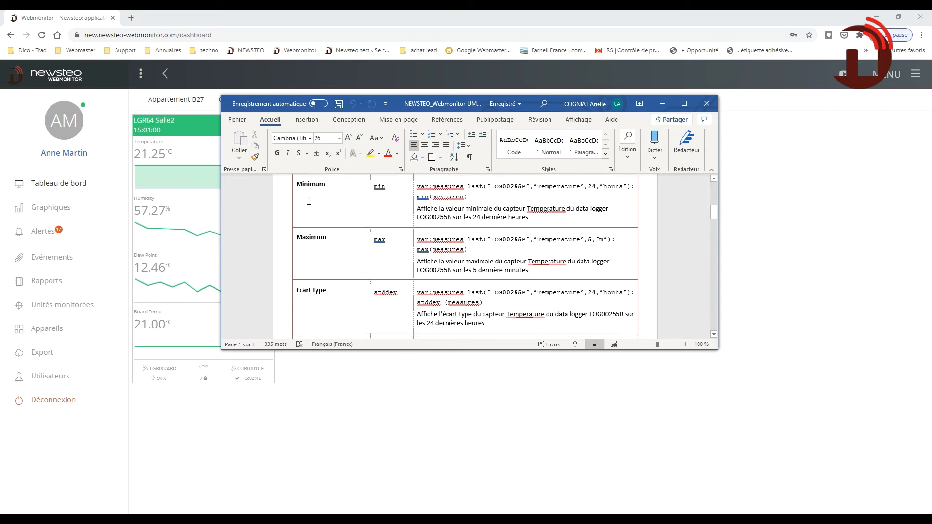
scroll(563, 267, "down", 10)
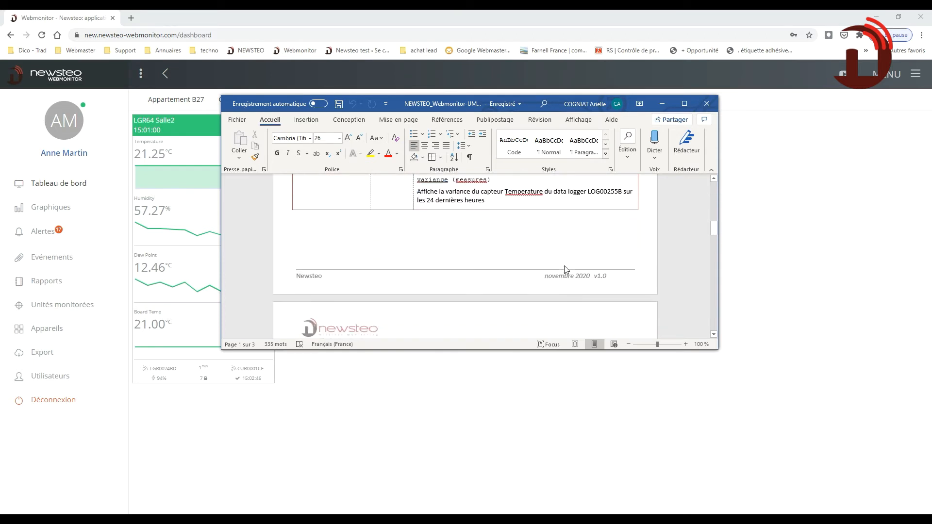
scroll(565, 266, "down", 20)
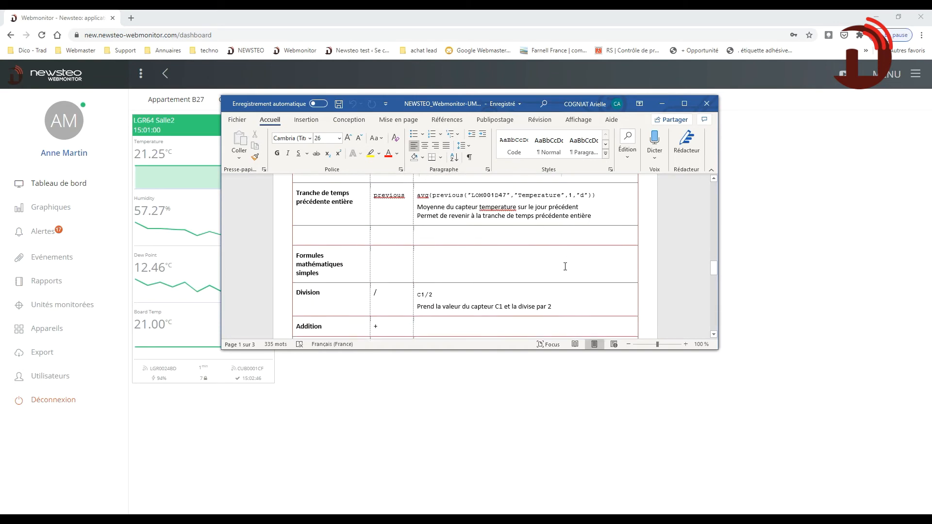
Examine the simple mathematical formulas and the formula examples that follow in the Word table.
scroll(565, 269, "down", 3)
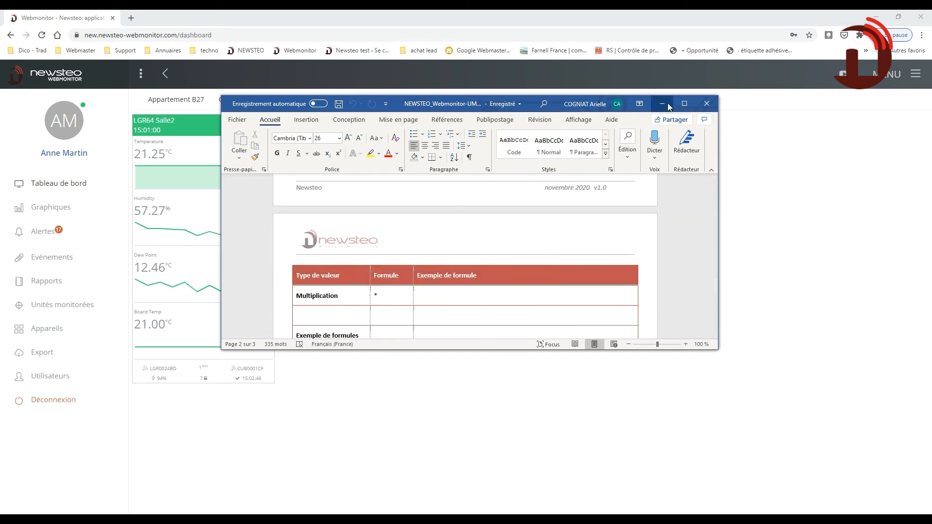
left_click_drag(715, 283, 712, 210)
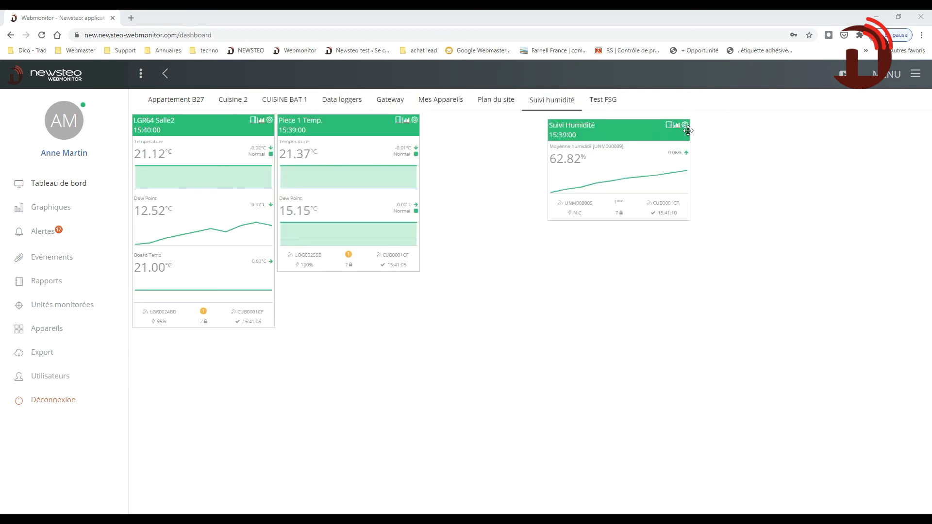
Switch to Webmonitor, open the Suivi Humidité unit's sensor settings and add a new sensor with the code MAX.
left_click(685, 125)
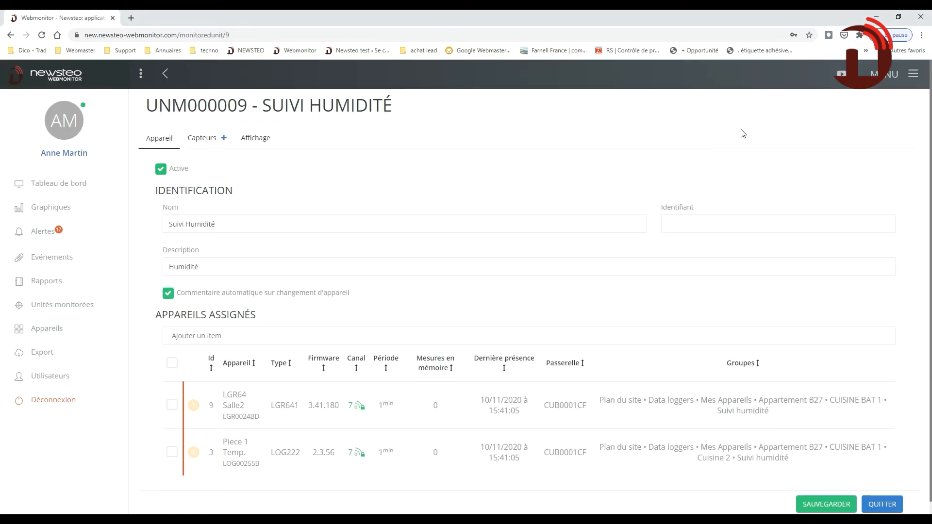
left_click(202, 140)
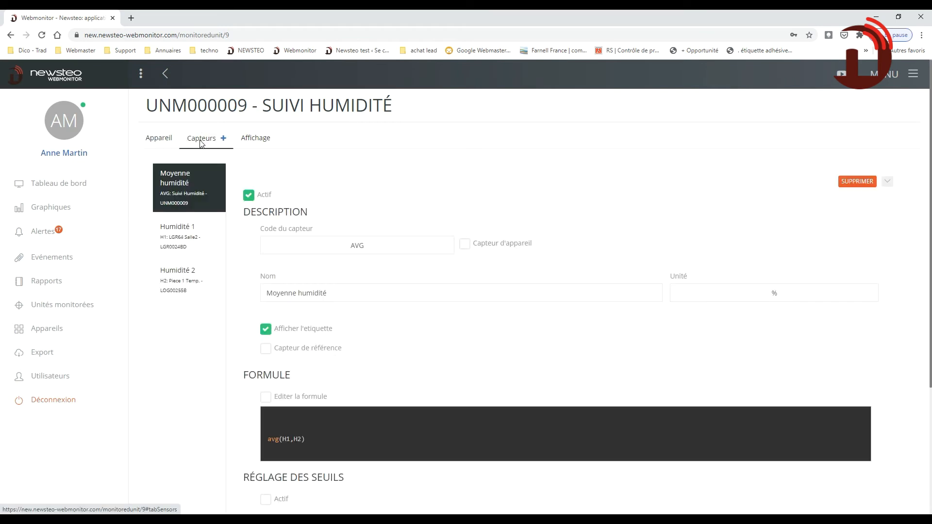
left_click(223, 138)
left_click(316, 249)
type("MAX")
left_click(540, 189)
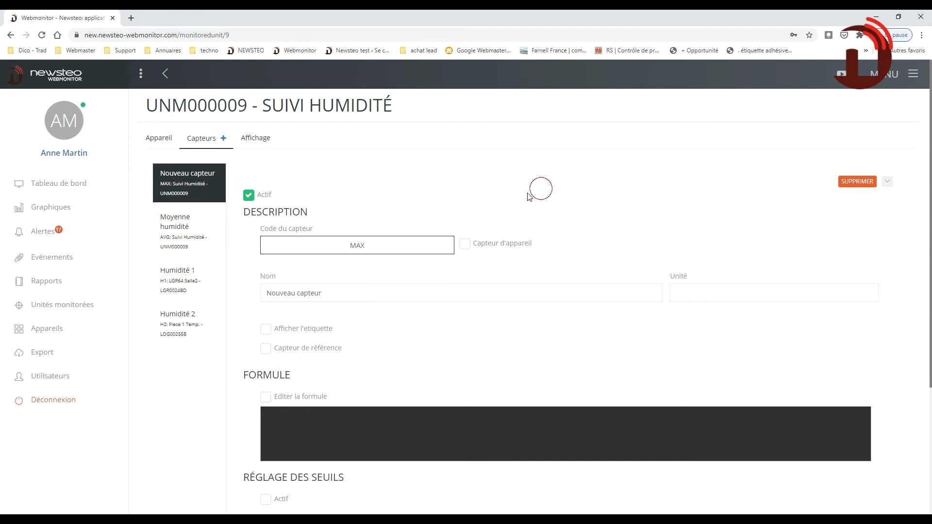
Name the MAX sensor "Max Hum 1", set its unit to % and enable its label display.
triple_click(334, 296)
type("M")
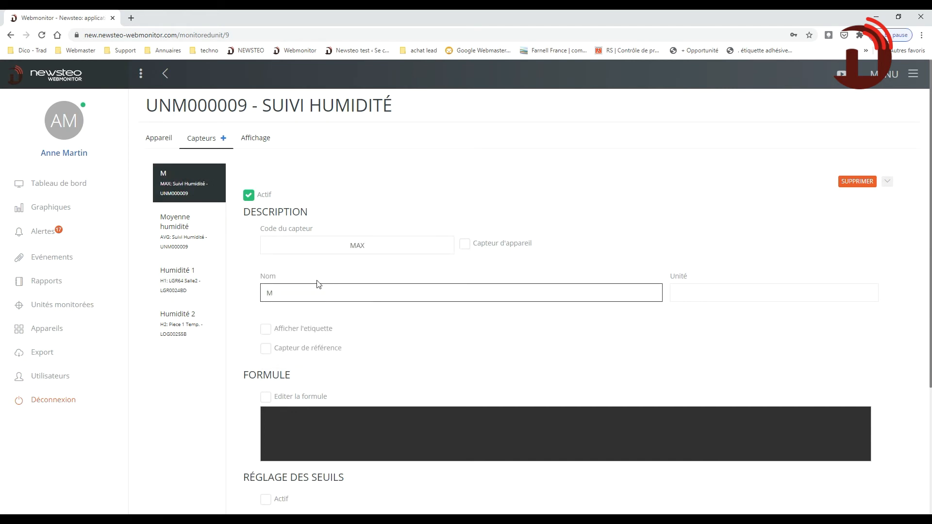
type("ax Hum 1")
left_click(751, 293)
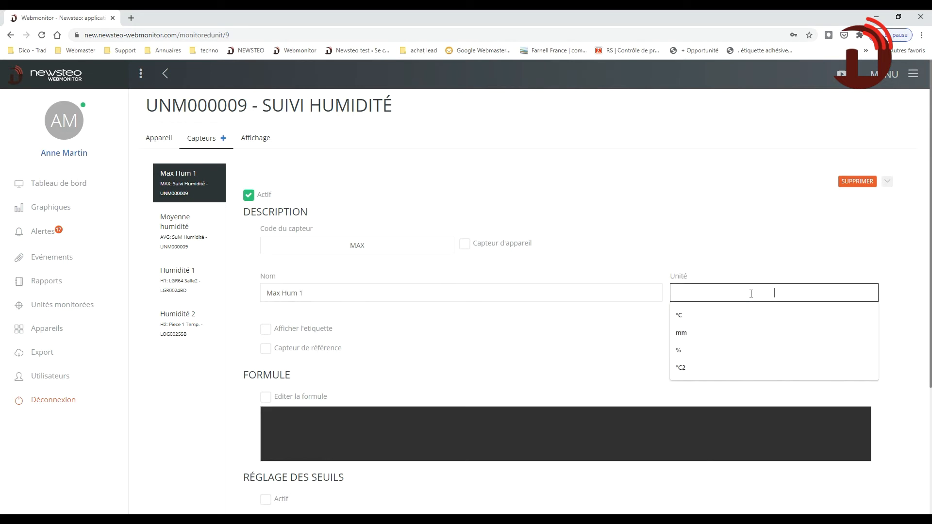
left_click(732, 352)
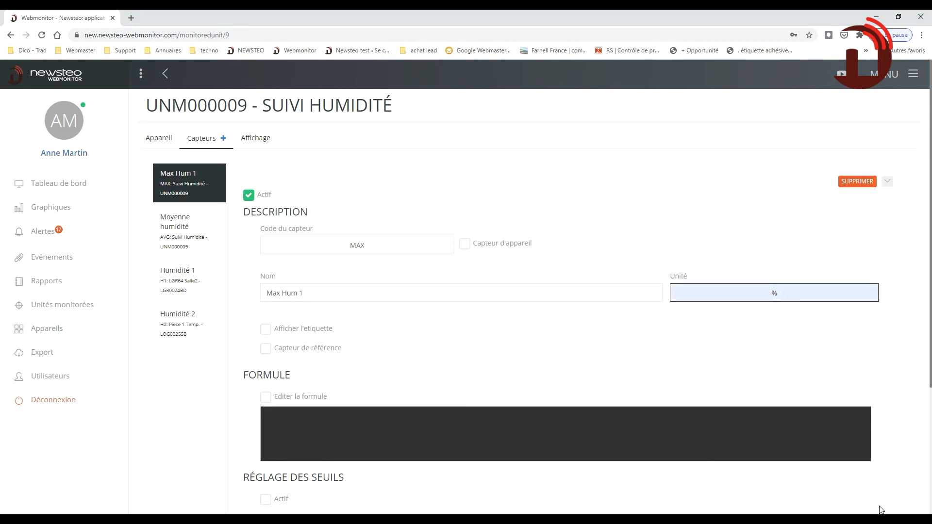
left_click(320, 339)
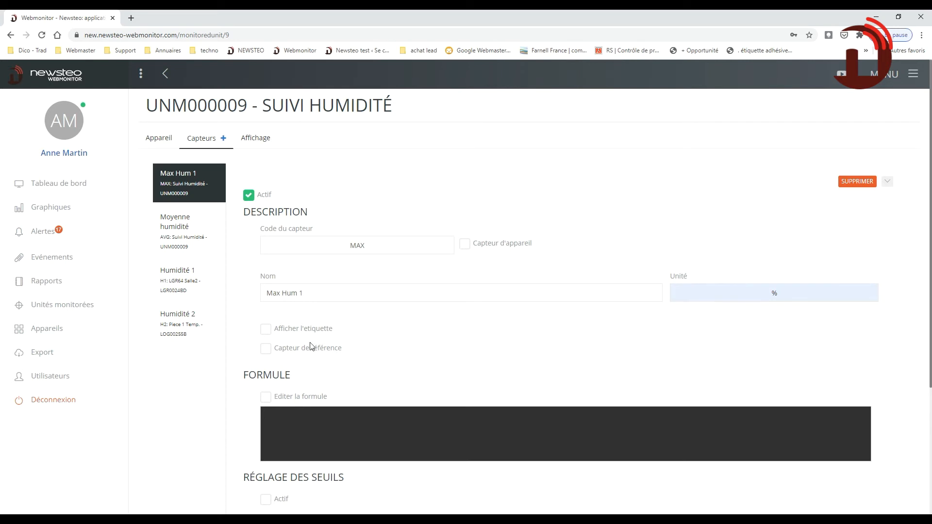
left_click(266, 330)
Set the Max Hum 1 sensor's formula to var:measures=last("LGR0024BD","Humidity",24,"h"); max(measures) and validate it.
scroll(342, 333, "down", 1)
left_click(310, 349)
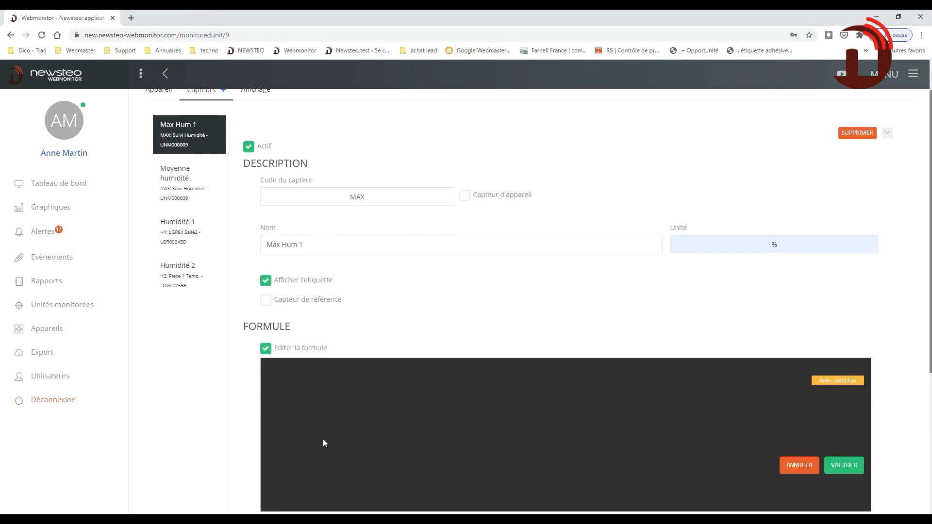
type("var:measures=last(\"LGR0024BD\",\"Humidity\",24,\"h\"); max(measures)")
scroll(353, 280, "down", 3)
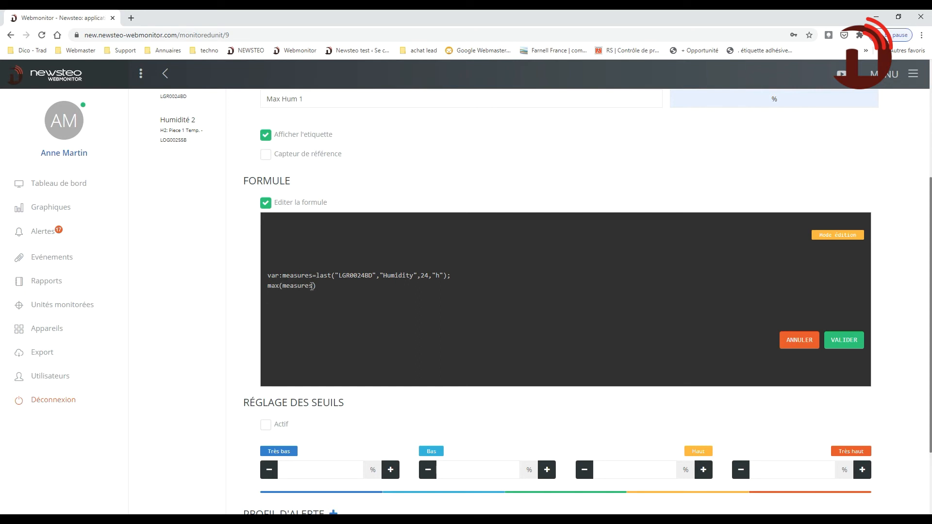
scroll(325, 291, "up", 3)
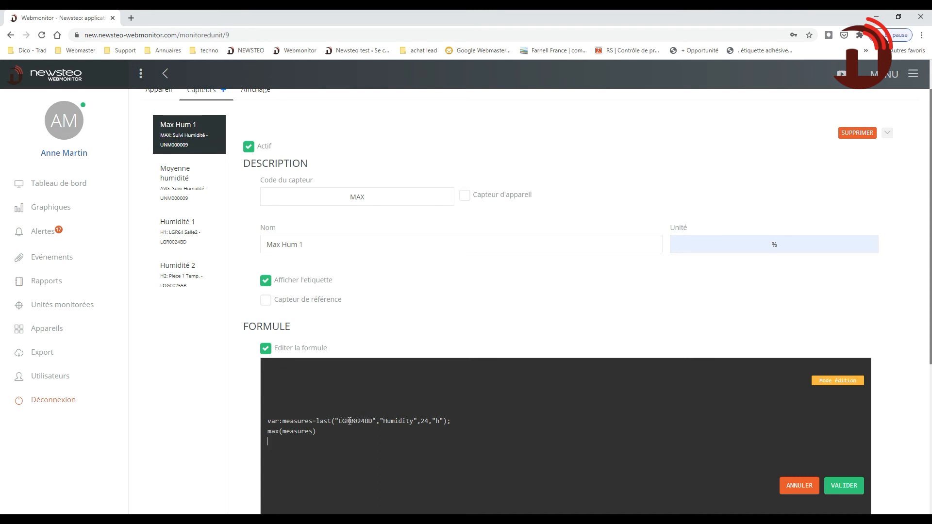
scroll(357, 420, "up", 1)
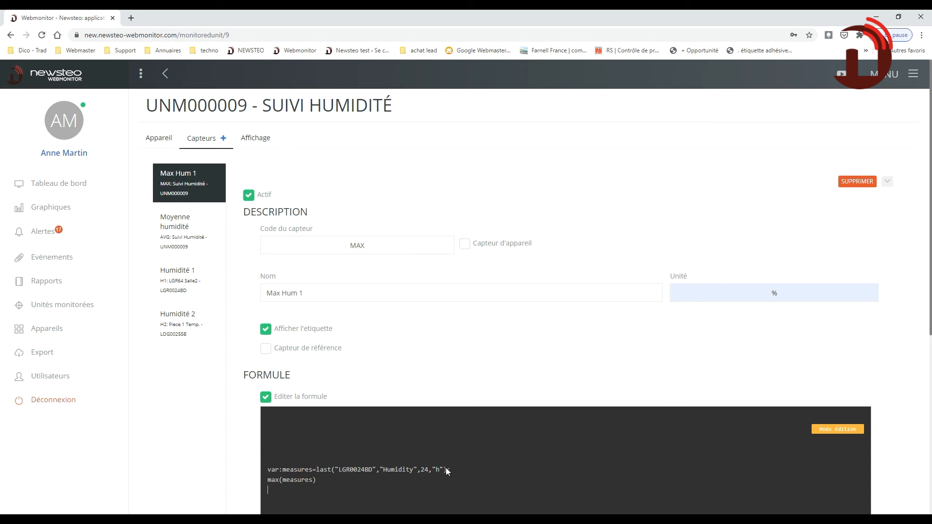
scroll(665, 436, "down", 2)
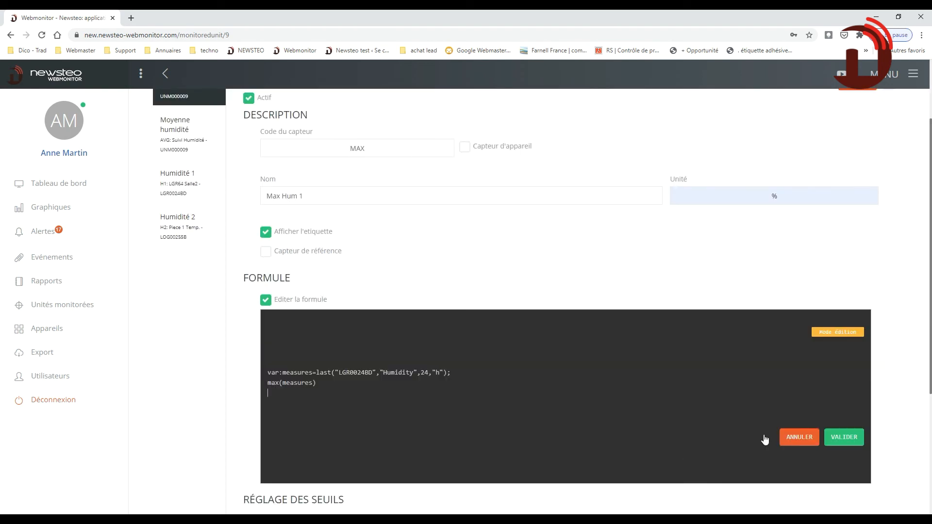
left_click(851, 443)
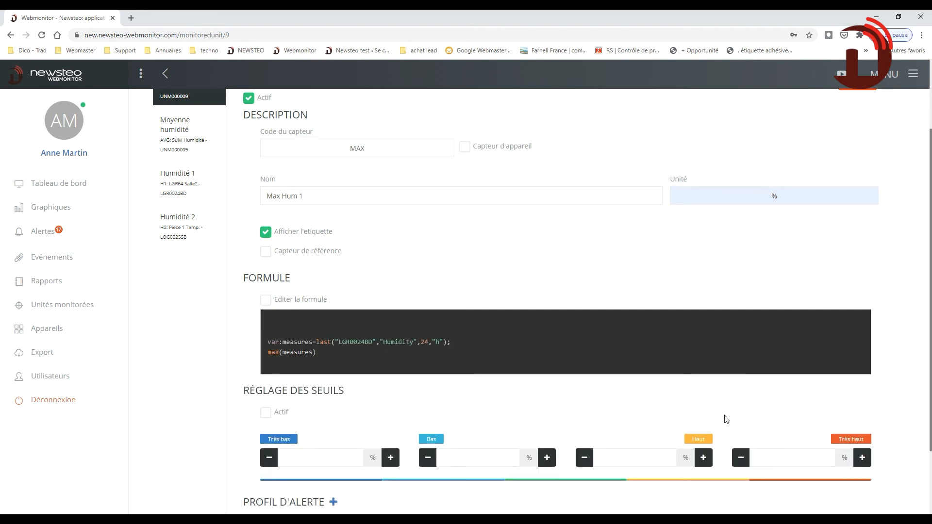
Save the configuration of the Suivi Humidité unit and return to the dashboard.
scroll(727, 419, "down", 2)
left_click(819, 487)
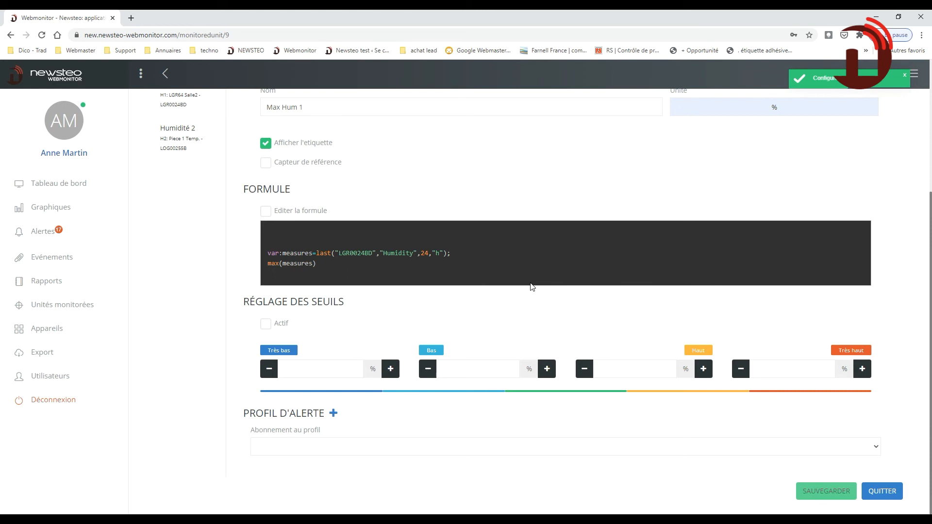
scroll(532, 286, "up", 4)
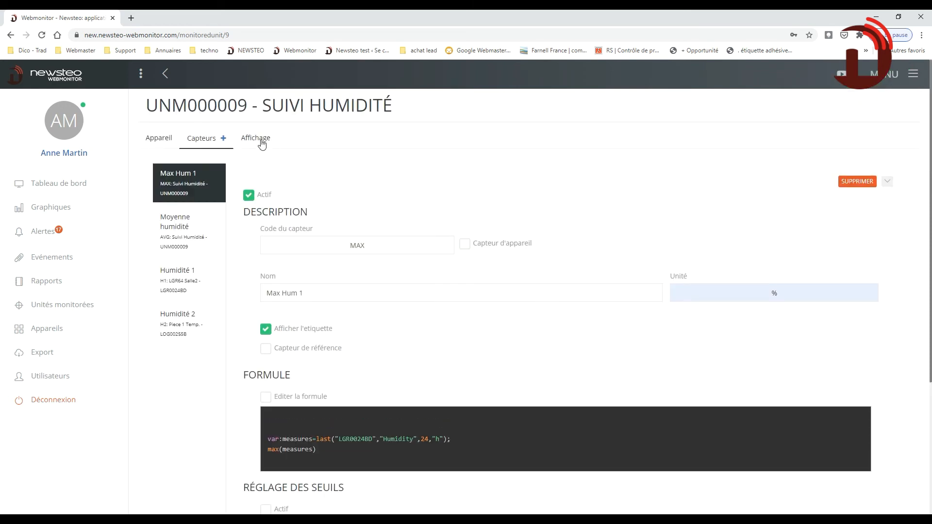
left_click(65, 183)
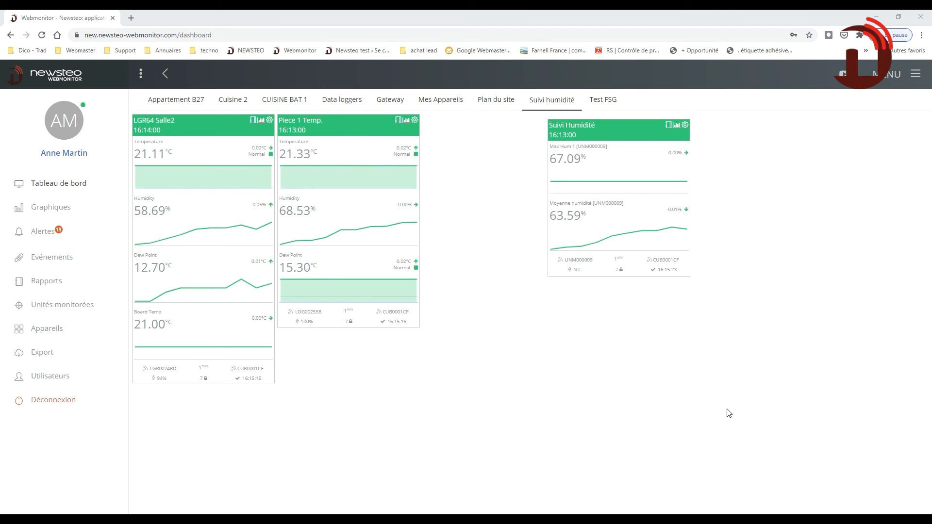
Reopen the sensor settings of the Suivi Humidité unit and add a new sensor with the code H10.
left_click(685, 125)
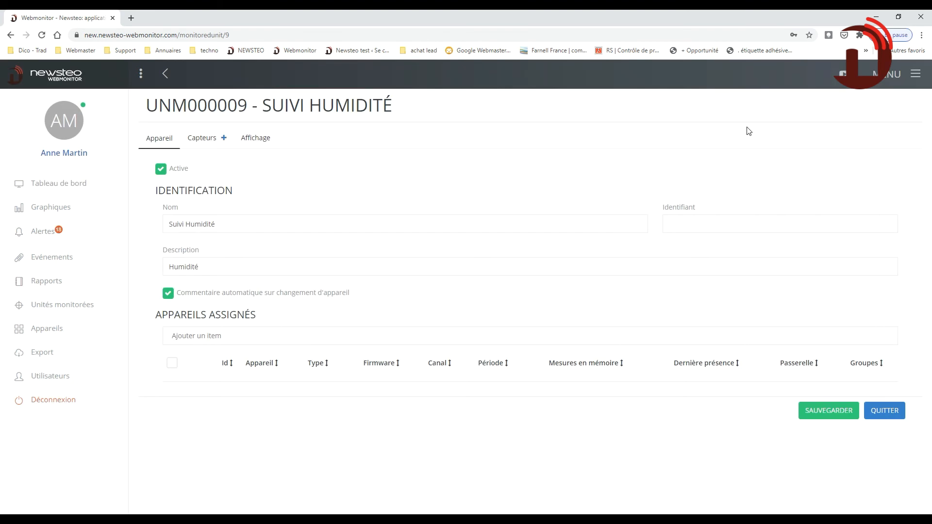
left_click(203, 139)
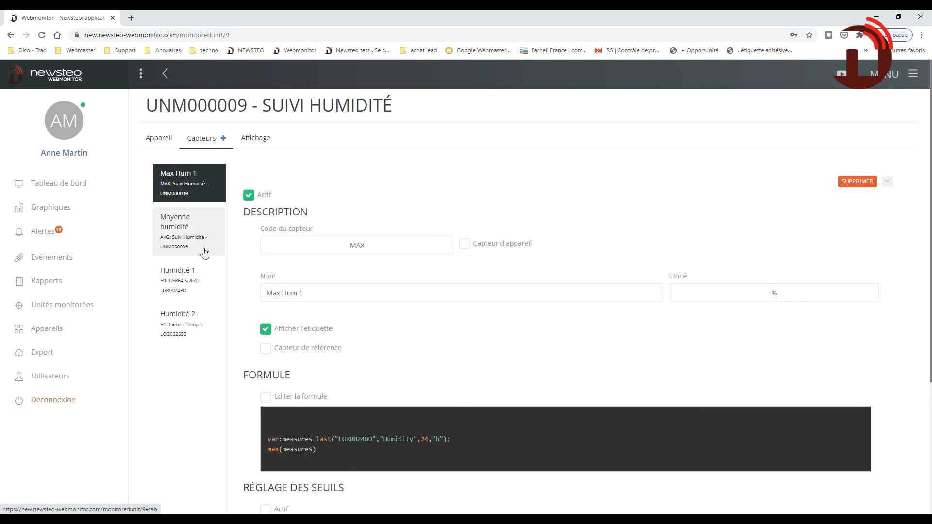
left_click(224, 139)
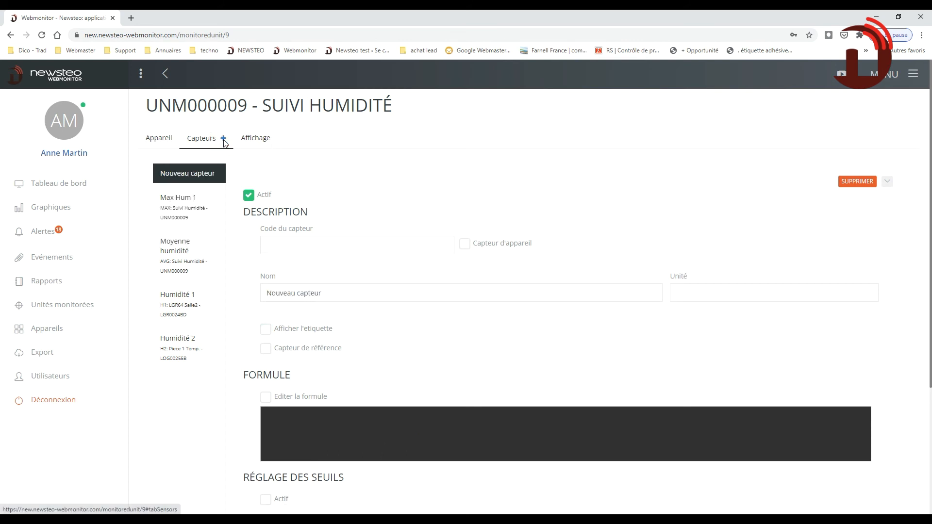
scroll(548, 160, "down", 1)
left_click(359, 200)
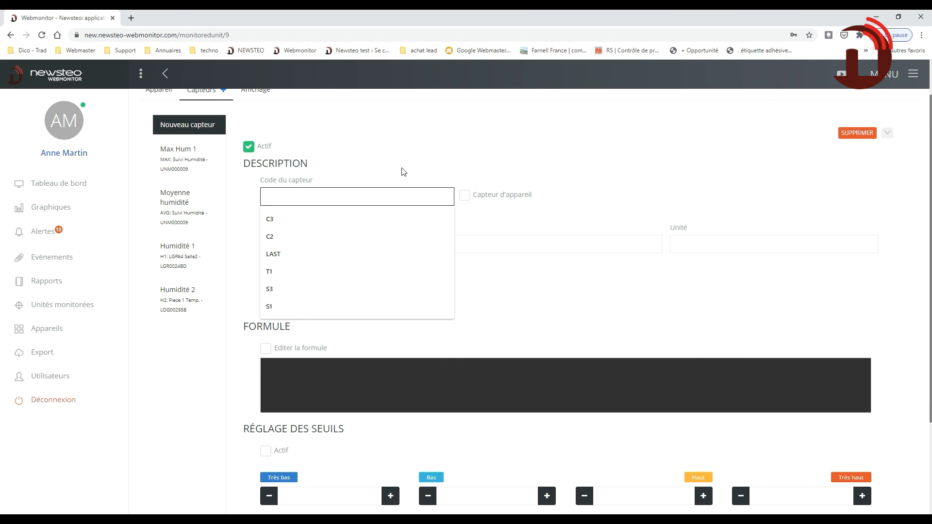
type("H10")
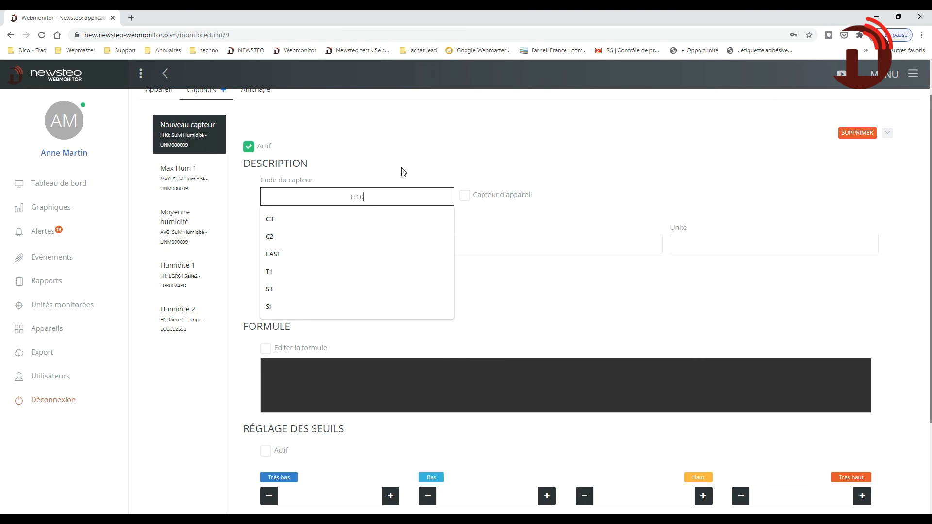
left_click(416, 170)
Name the H10 sensor "Capteur H2 calibré" and enable its label display.
left_click_drag(337, 249, 245, 248)
key("BackSpace")
type("Cap")
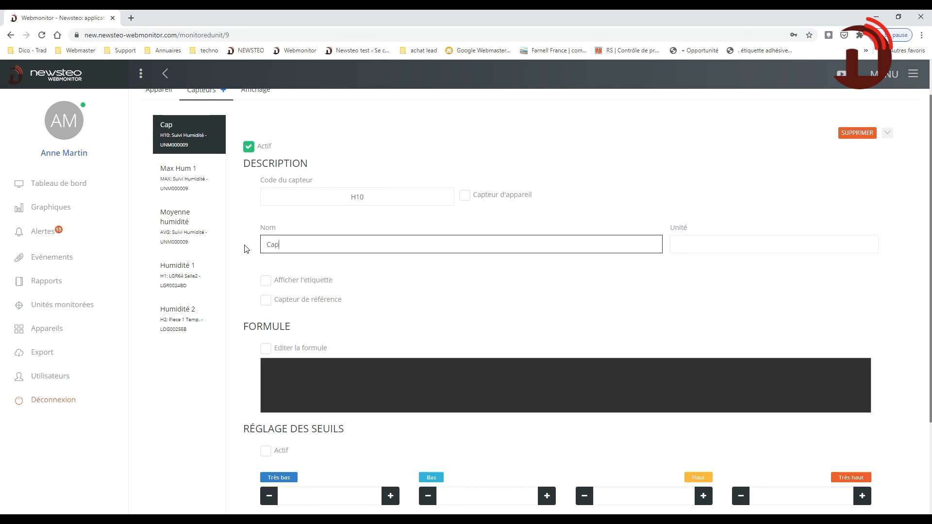
type("teur H2 calibré")
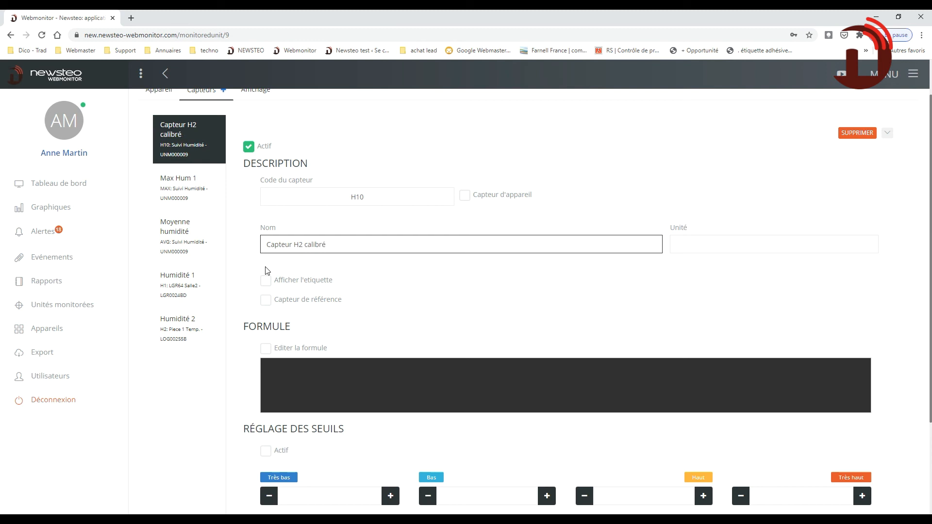
left_click(266, 280)
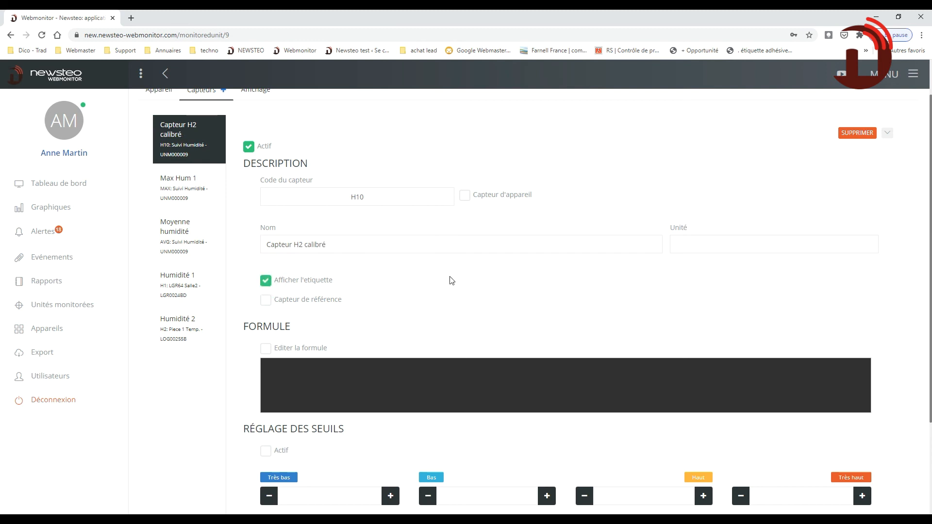
Set the formula of Capteur H2 calibré to 0.00264653*H2^2+0.823310*H2+7, validate it and save the configuration.
left_click(266, 349)
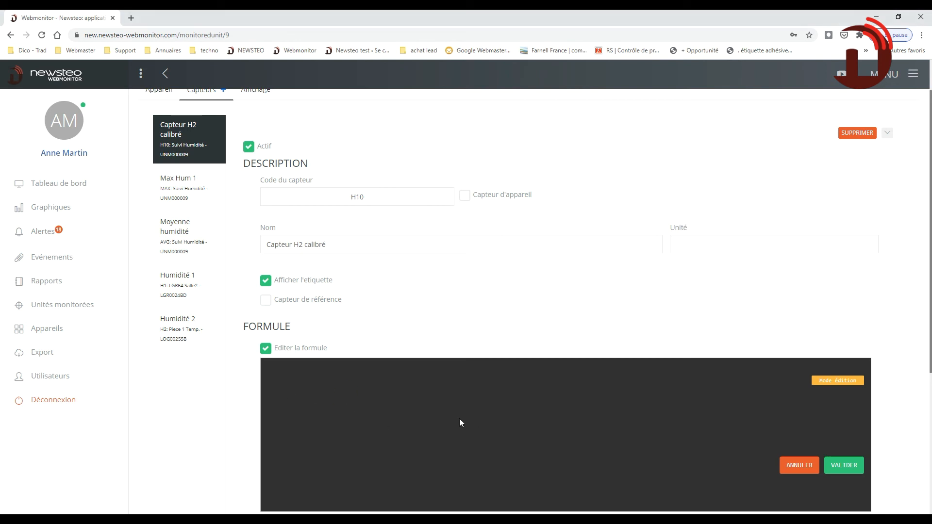
type("0.00264653*H2^2+0.823310*H2+7")
scroll(445, 416, "down", 2)
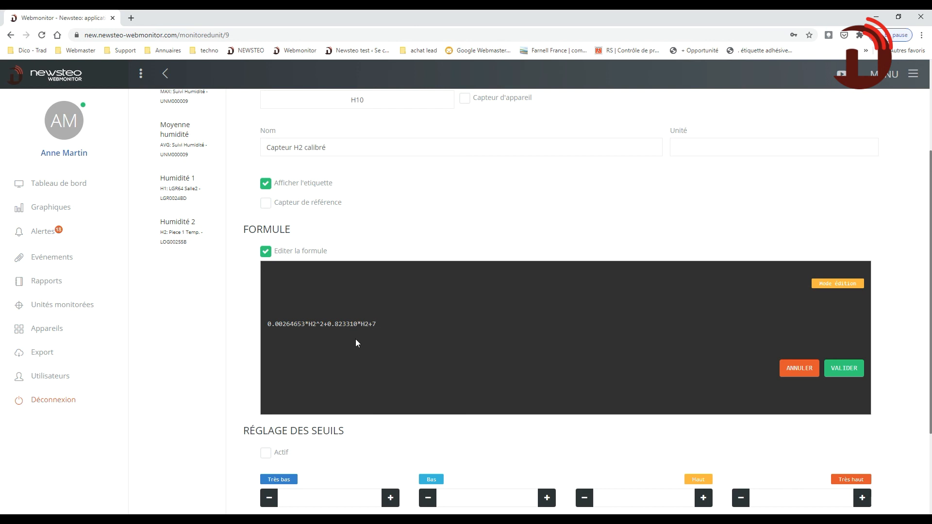
left_click(844, 369)
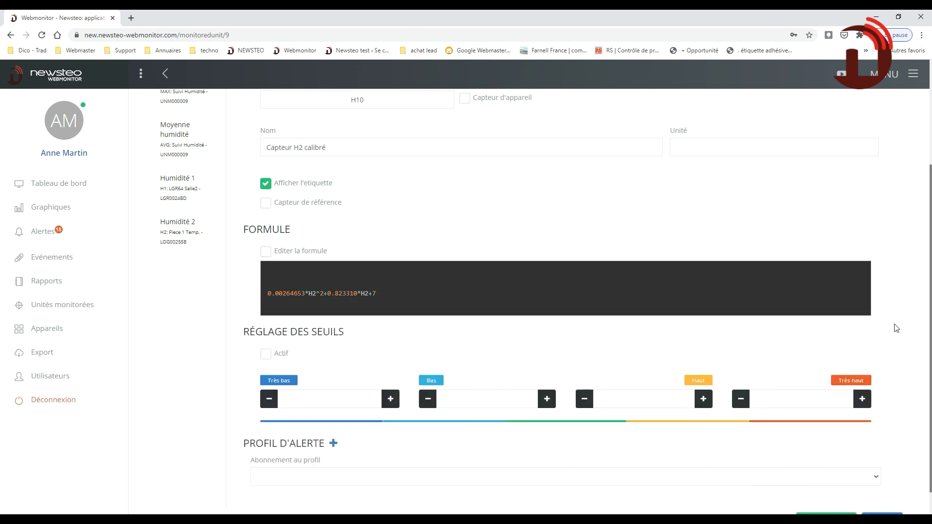
scroll(897, 329, "down", 1)
left_click(827, 491)
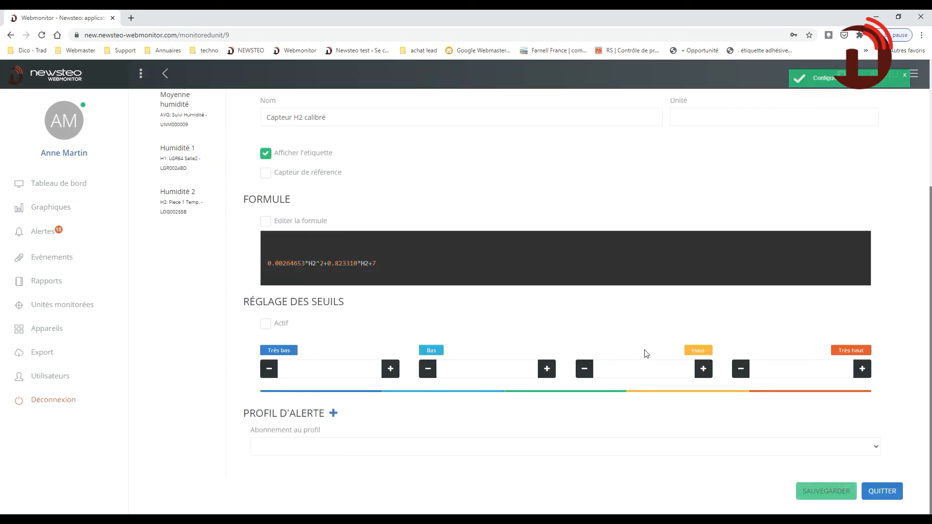
Reactivate the Humidité 2 sensor, save the configuration and return to the dashboard.
left_click(188, 210)
scroll(266, 179, "up", 3)
left_click(249, 165)
left_click(265, 324)
scroll(699, 327, "down", 5)
scroll(700, 328, "down", 4)
left_click(826, 492)
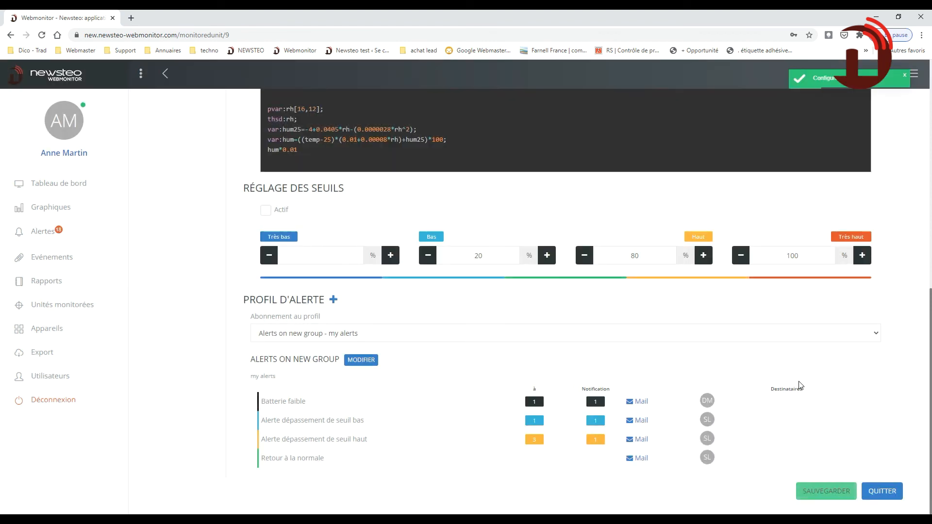
left_click(98, 188)
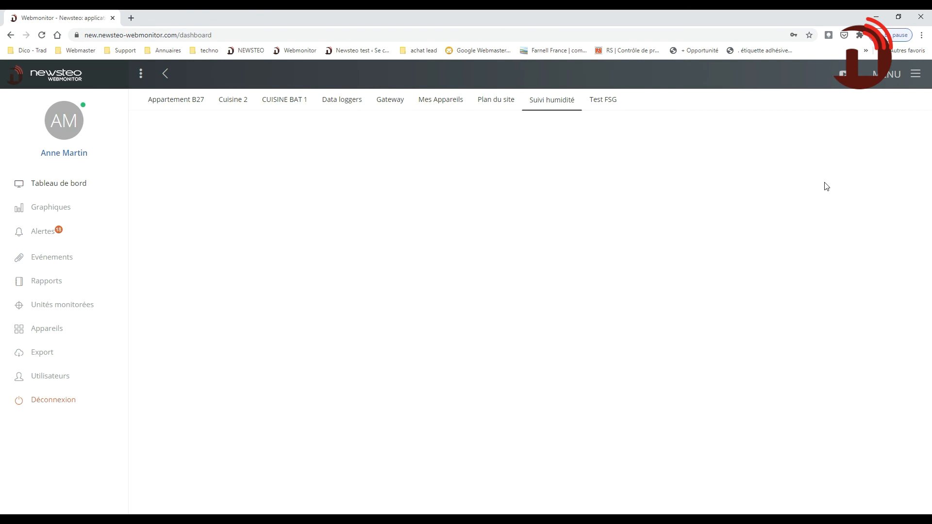